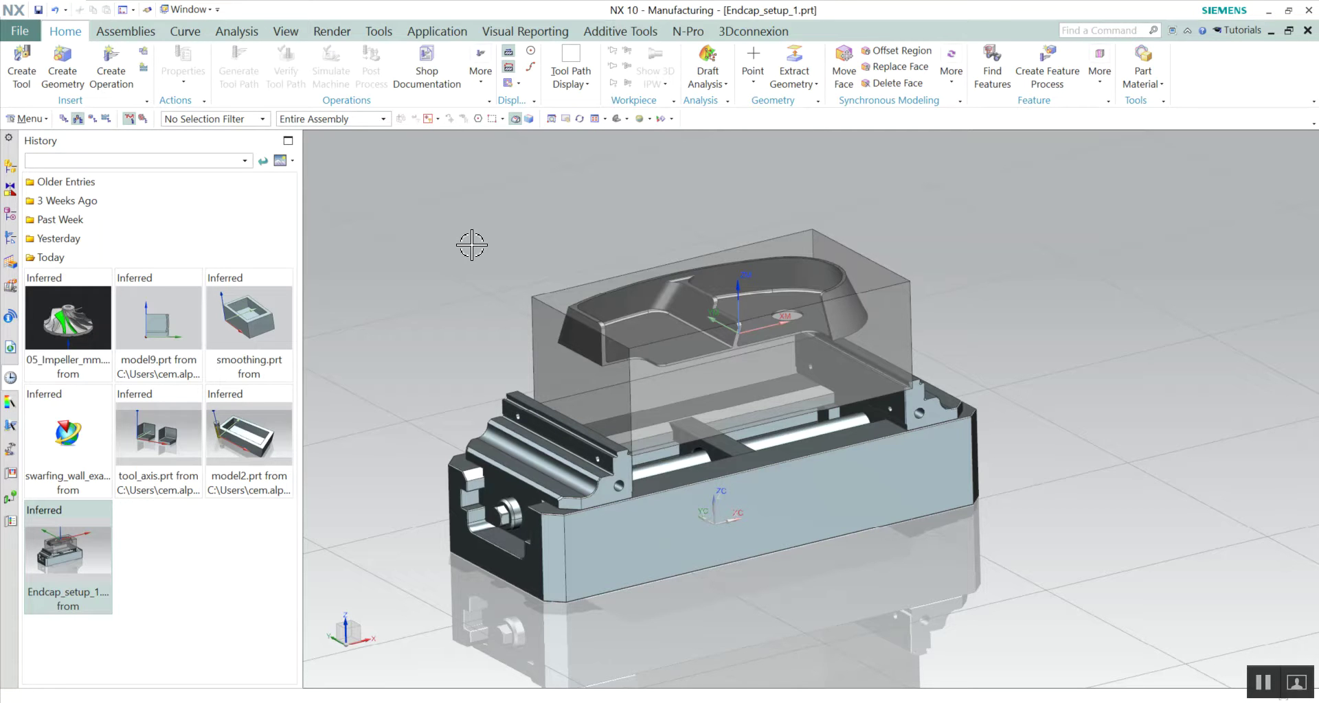
List operations by machine tool and open ENDMILL_D16R1's parameters (16 mm diameter, 3 flutes).
{"action": "left_click", "coordinate": [11, 237]}
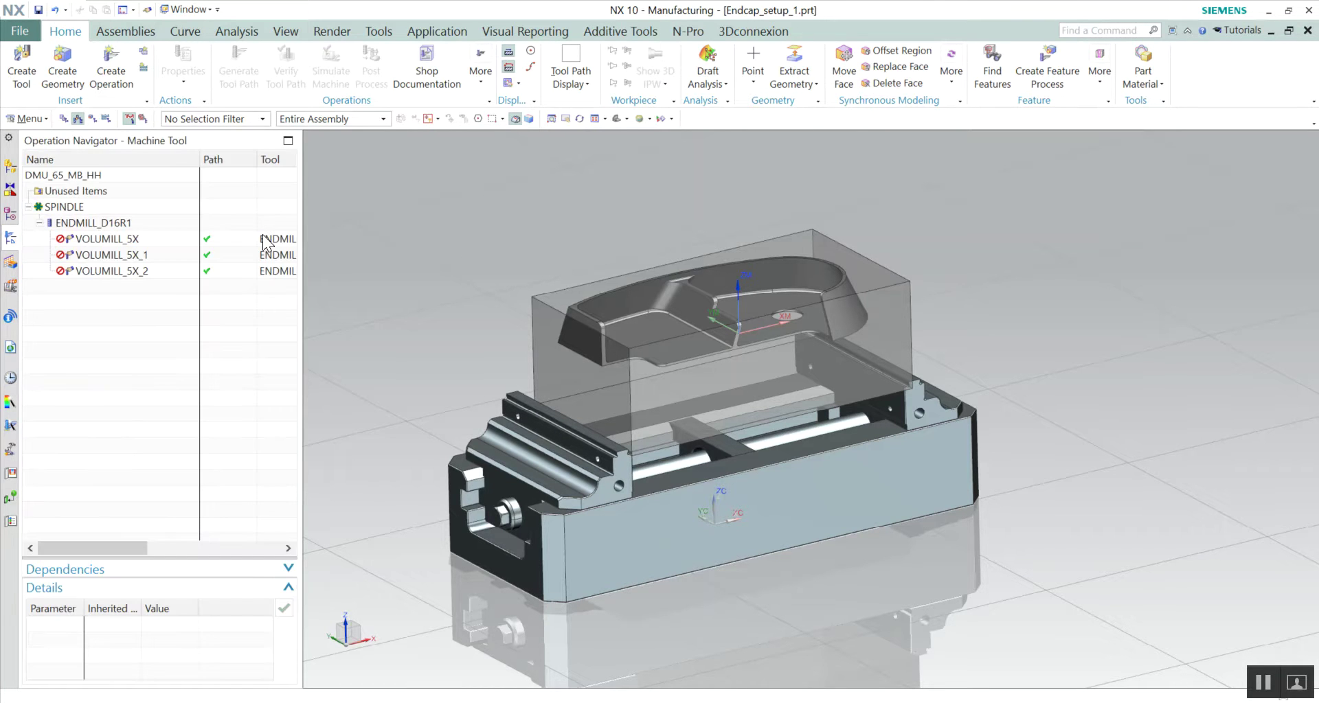
{"action": "left_click", "coordinate": [85, 224]}
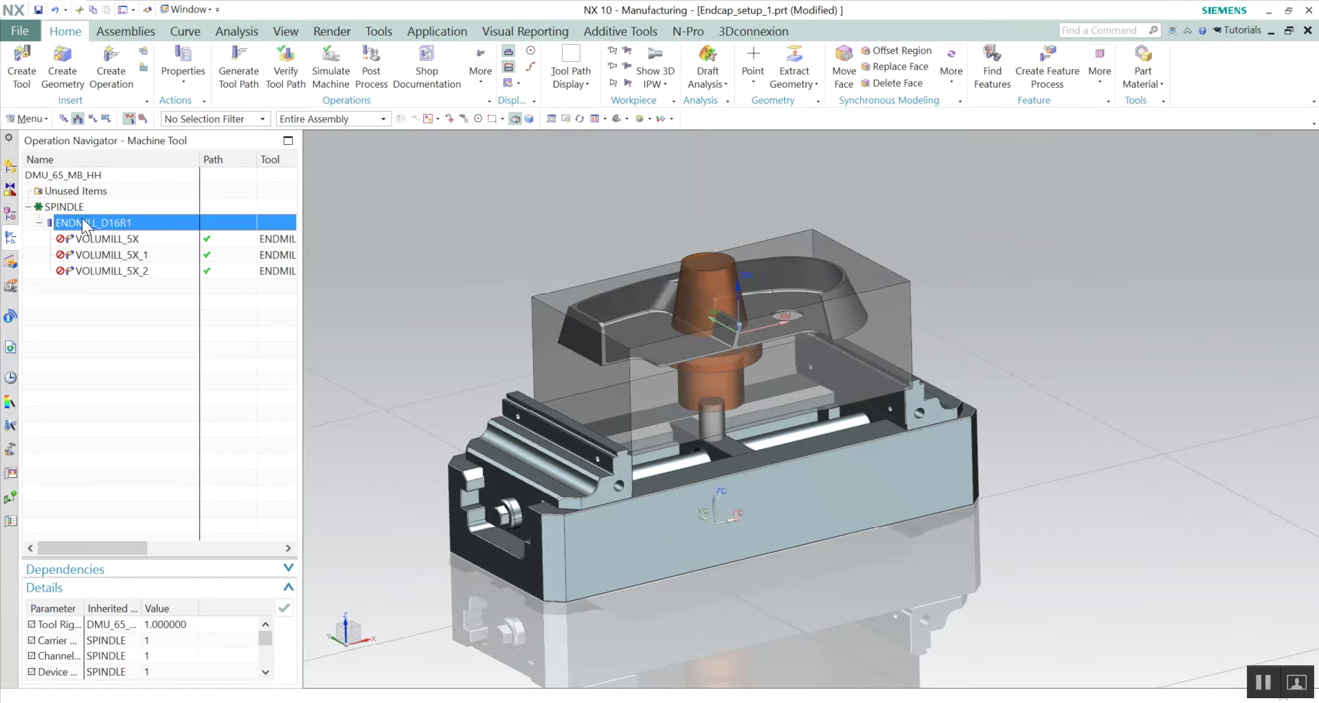
{"action": "double_click", "coordinate": [86, 224]}
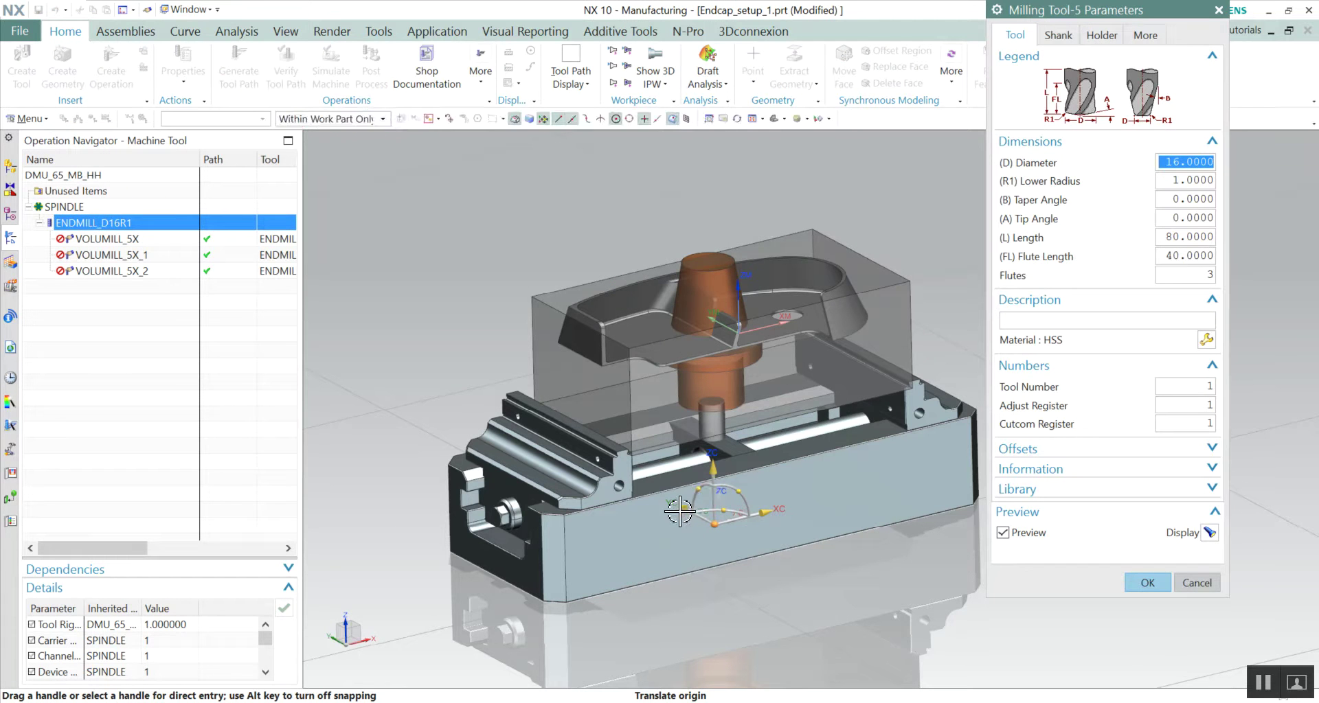
Close the tool parameters and list the three VOLUMILL operations in program order under NC_PROGRAM.
{"action": "left_click_drag", "start_coordinate": [747, 543], "coordinate": [805, 451]}
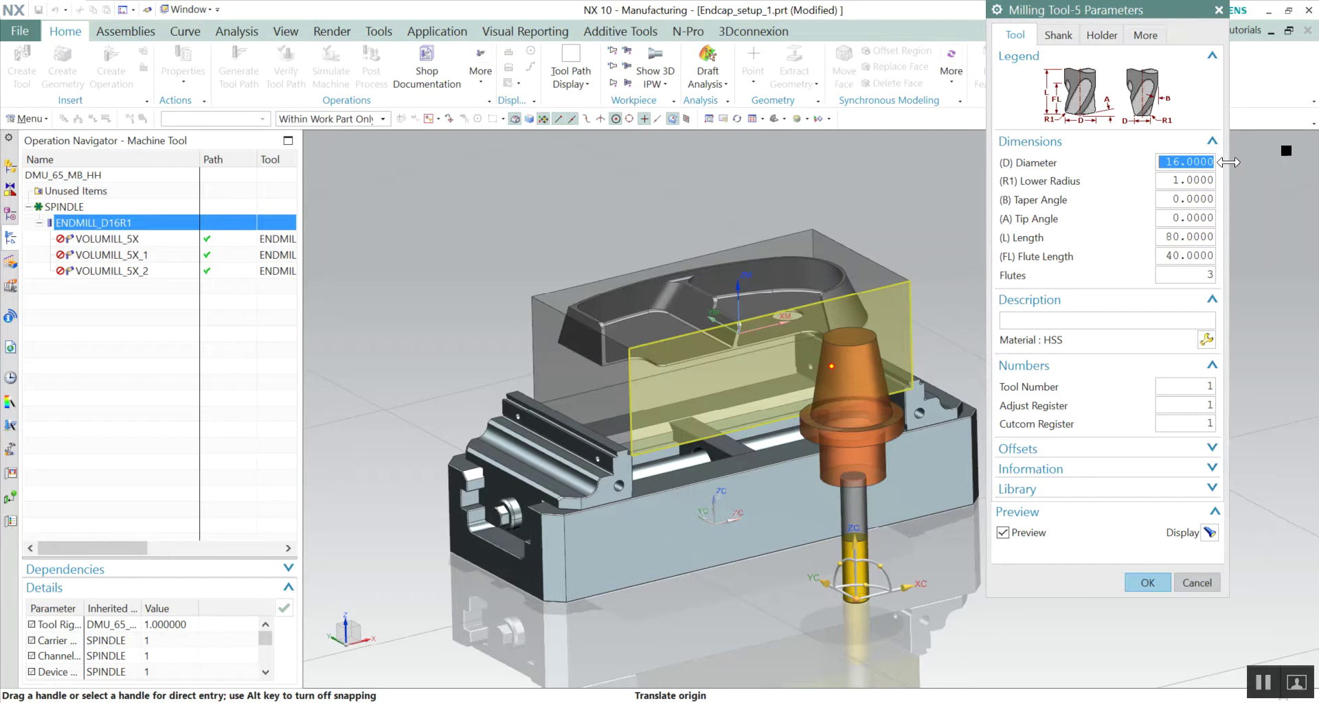
{"action": "left_click", "coordinate": [1148, 583]}
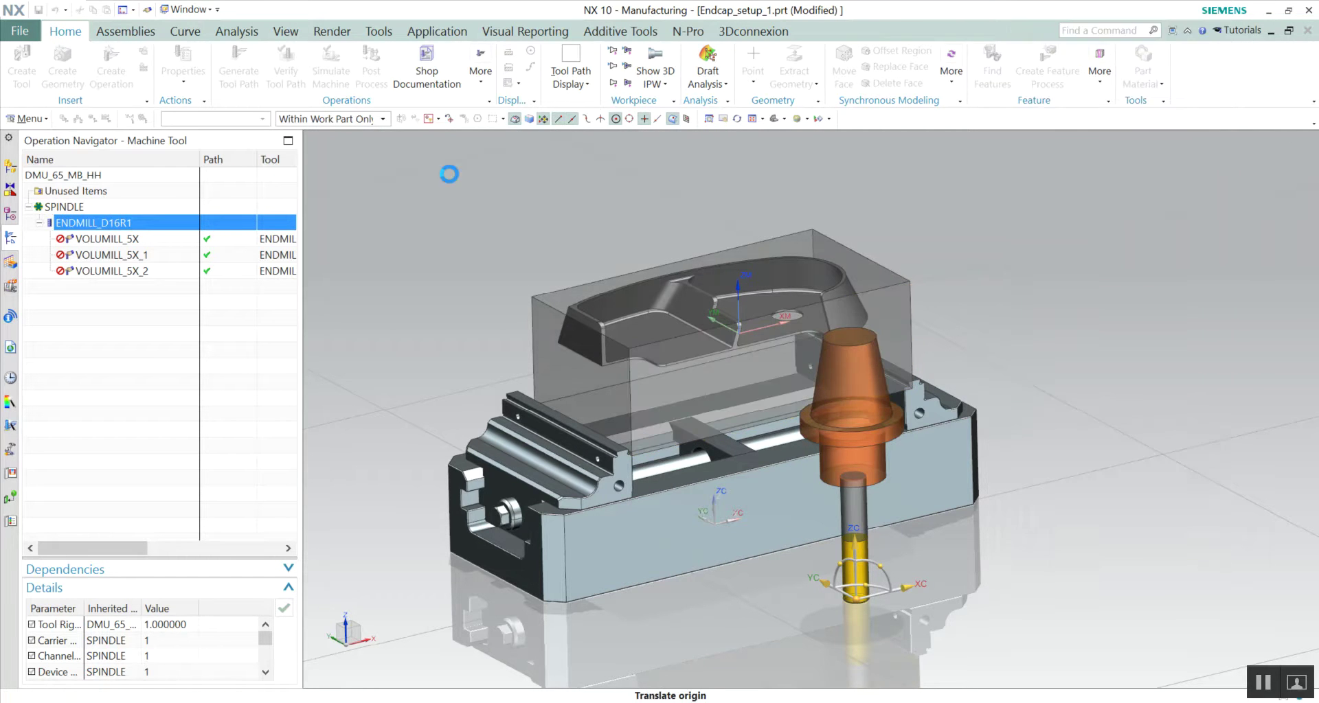
{"action": "right_click", "coordinate": [81, 299]}
{"action": "left_click", "coordinate": [525, 263]}
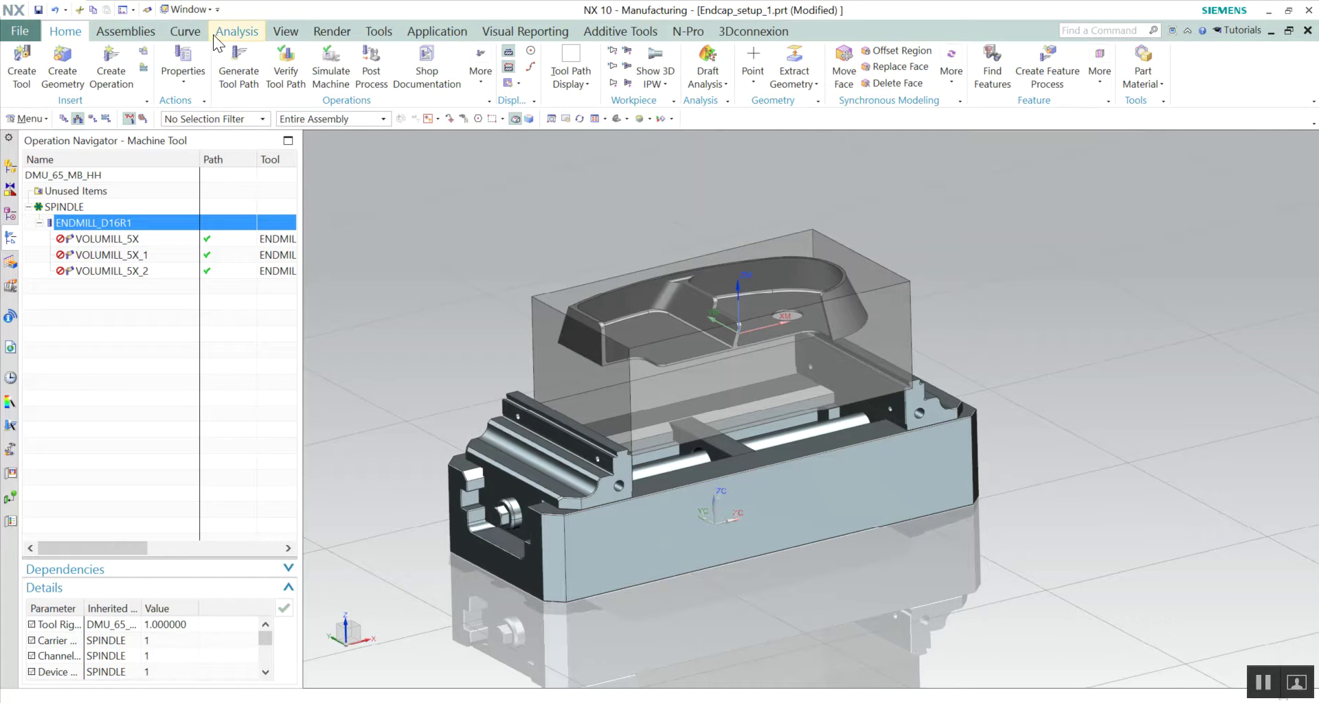
{"action": "left_click", "coordinate": [141, 30]}
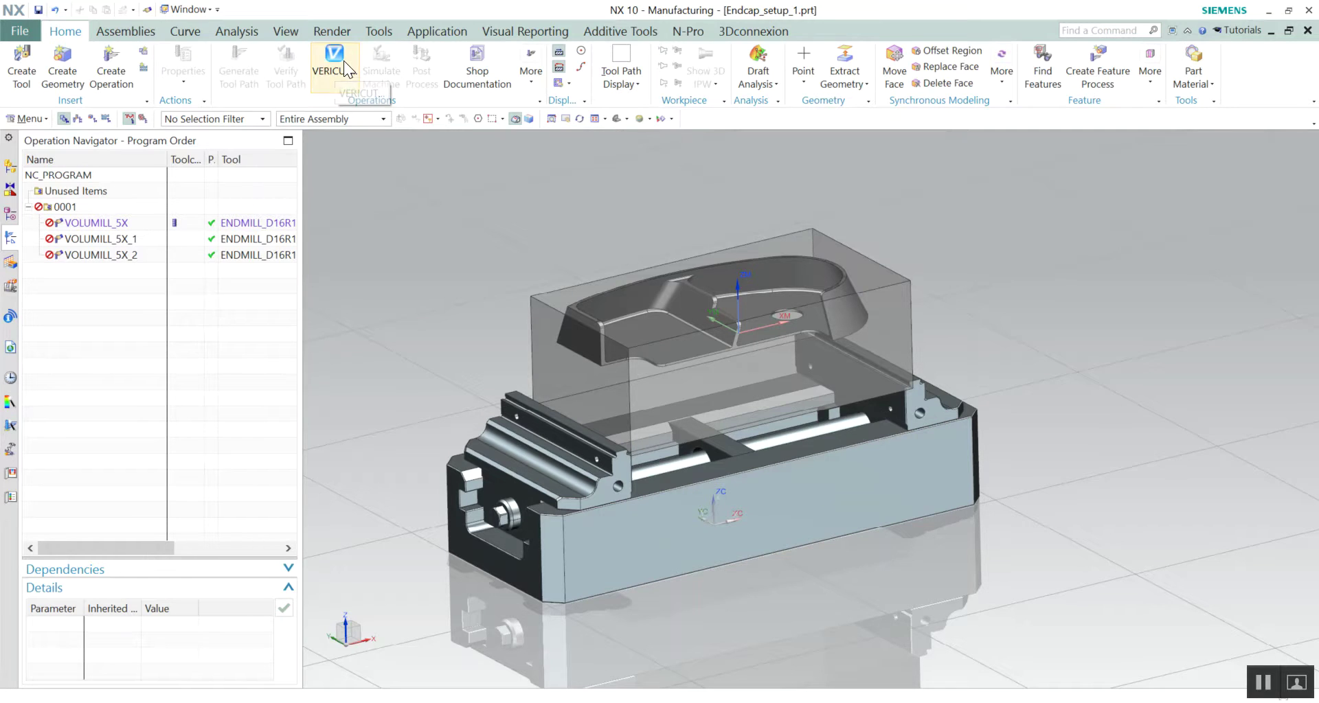
In the VERICUT Interface, set the project template to DMG_DMU75_SABLON.vcproject.
{"action": "left_click", "coordinate": [343, 63]}
{"action": "left_click", "coordinate": [1217, 255]}
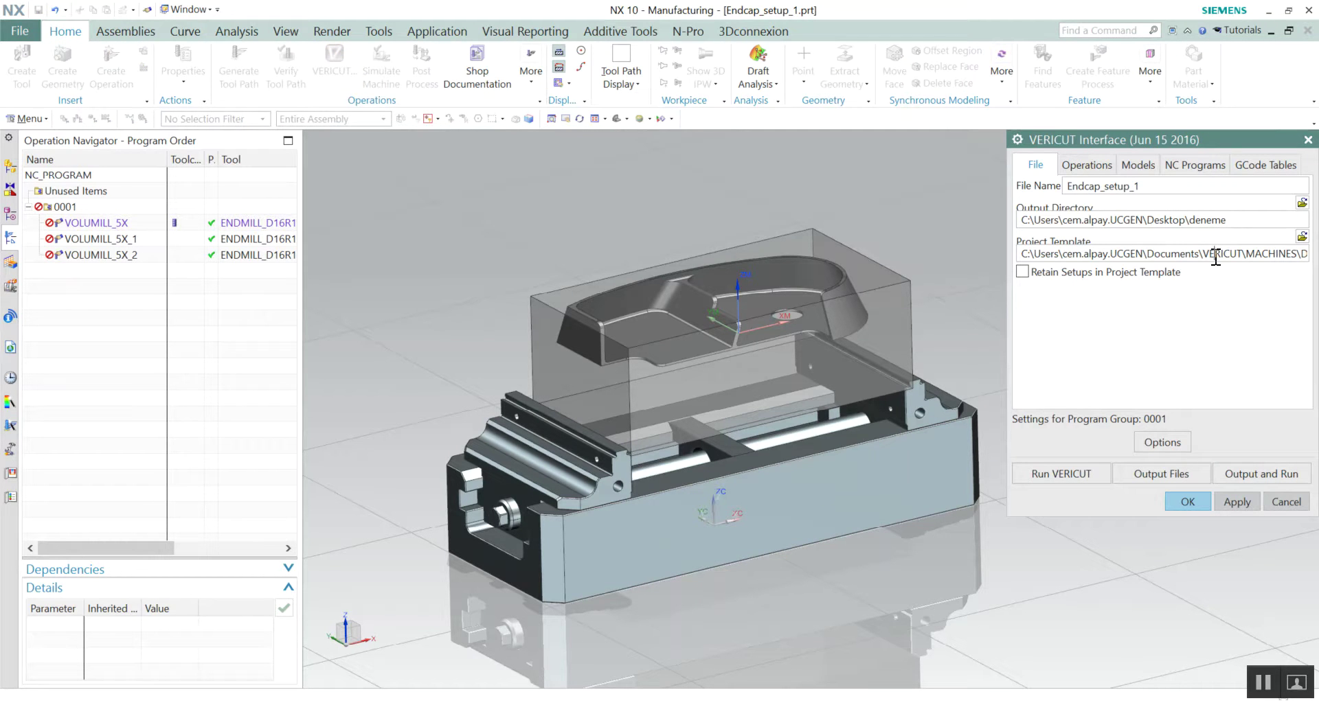
{"action": "left_click_drag", "start_coordinate": [1185, 142], "coordinate": [274, 143]}
{"action": "left_click_drag", "start_coordinate": [352, 254], "coordinate": [545, 276]}
{"action": "mouse_move", "coordinate": [286, 248]}
{"action": "left_mouse_down"}
{"action": "mouse_move", "coordinate": [109, 252]}
{"action": "mouse_move", "coordinate": [508, 260]}
{"action": "left_mouse_up"}
{"action": "left_click", "coordinate": [110, 253]}
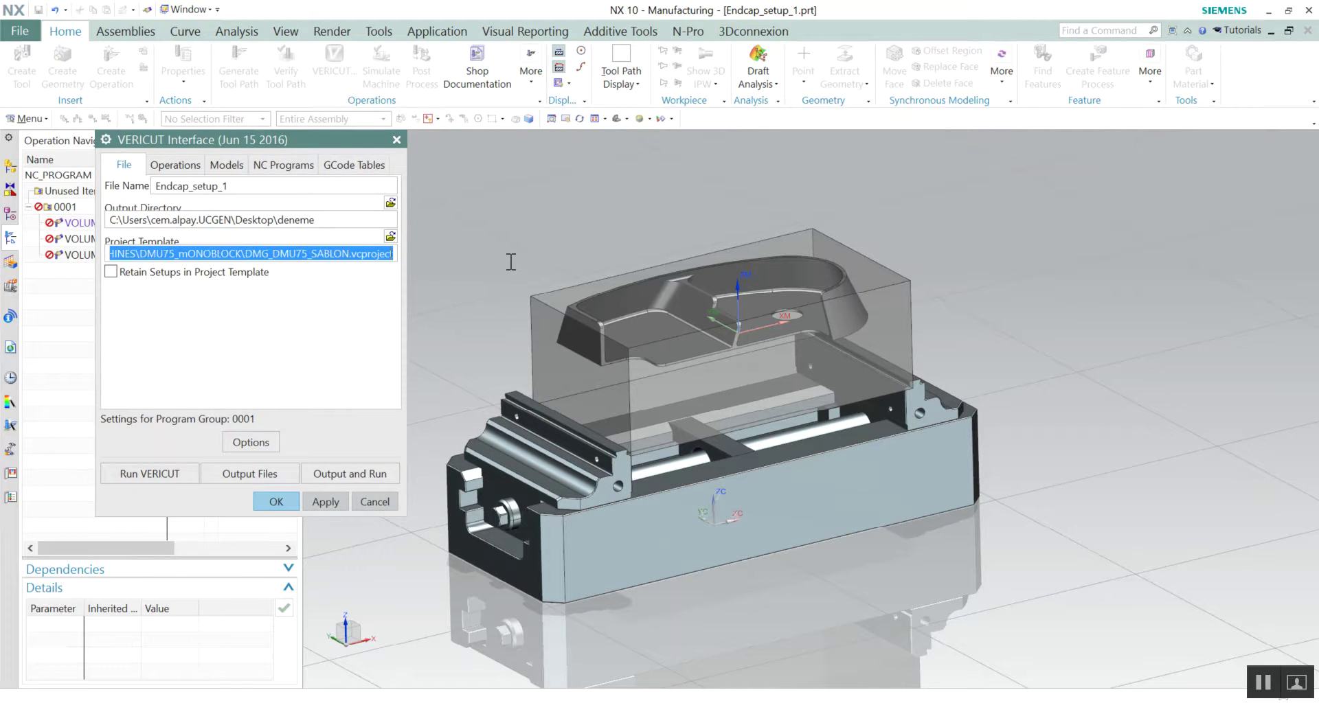
{"action": "left_click", "coordinate": [390, 236]}
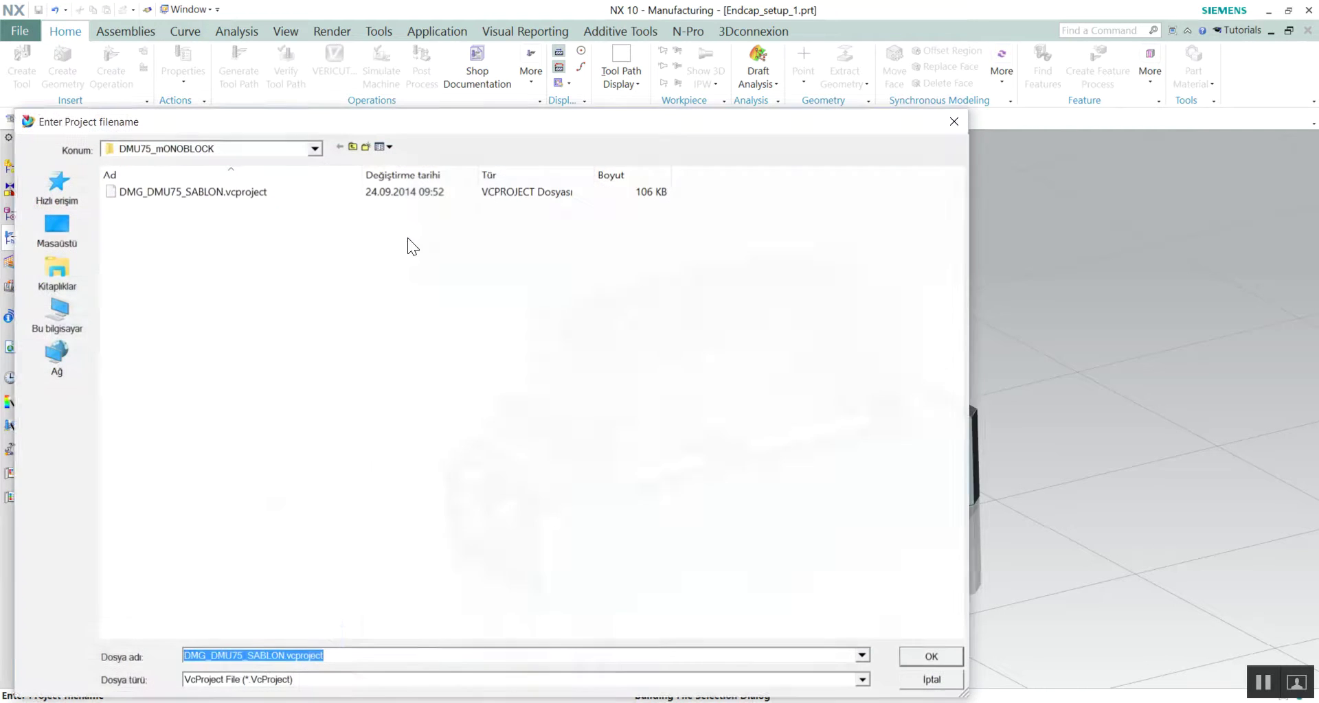
{"action": "double_click", "coordinate": [245, 188]}
Check the output directory path and choose program group 0001 for export.
{"action": "left_click", "coordinate": [237, 219]}
{"action": "left_click", "coordinate": [211, 219]}
{"action": "left_click_drag", "start_coordinate": [348, 224], "coordinate": [105, 219]}
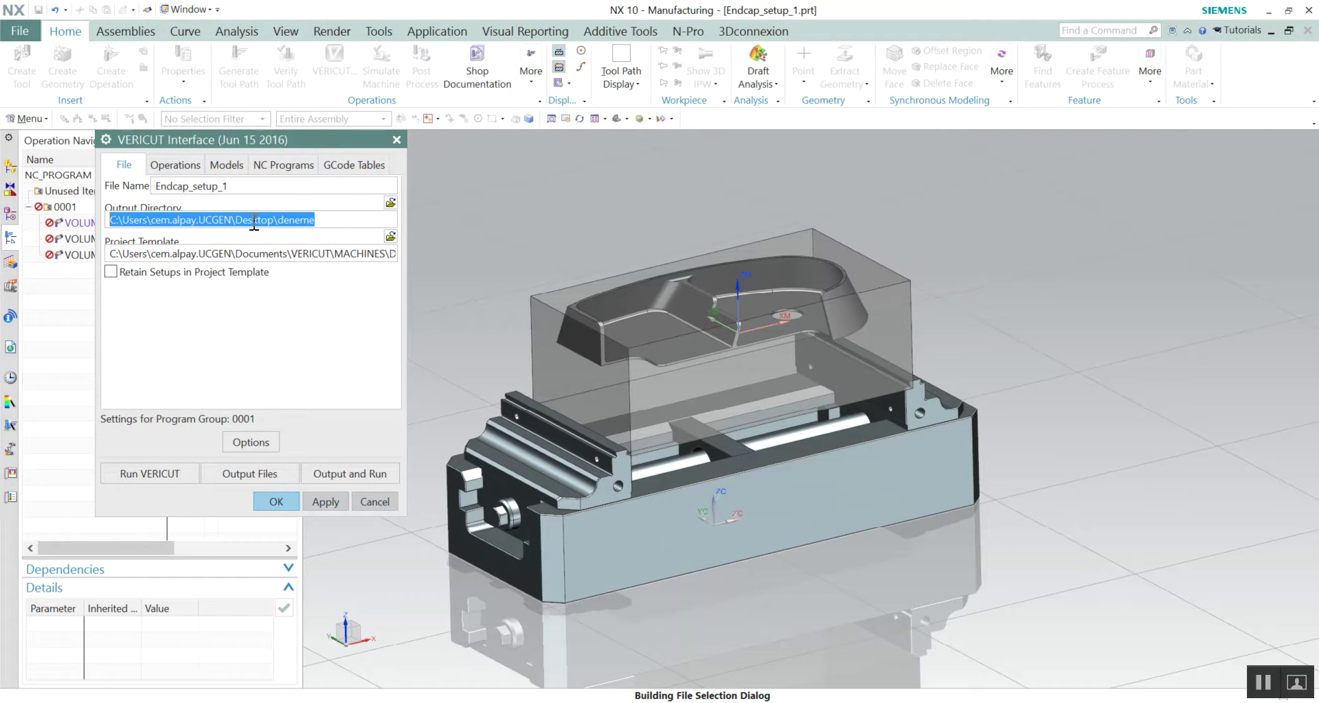
{"action": "left_click", "coordinate": [175, 165]}
{"action": "left_click", "coordinate": [155, 206]}
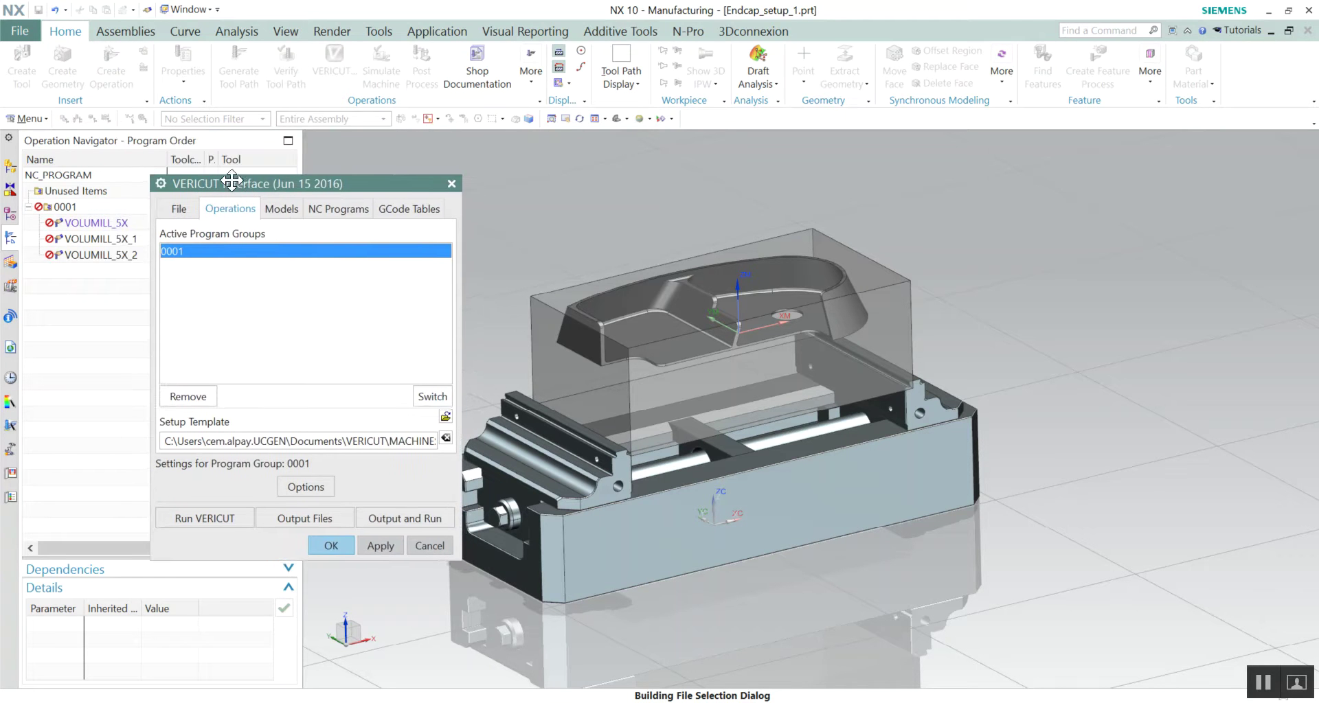
{"action": "left_click", "coordinate": [246, 195]}
Assign the workpiece body as the part and the transparent block as the stock.
{"action": "left_click", "coordinate": [241, 238]}
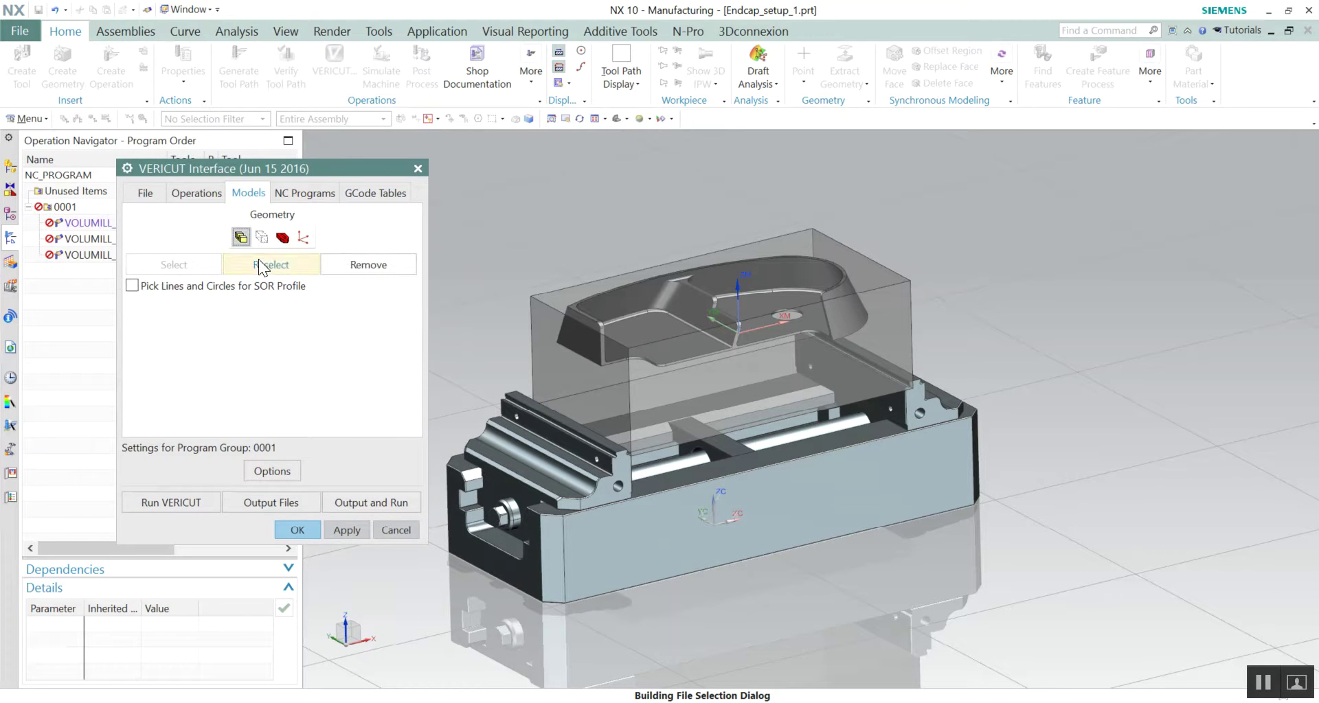
{"action": "left_click", "coordinate": [268, 265]}
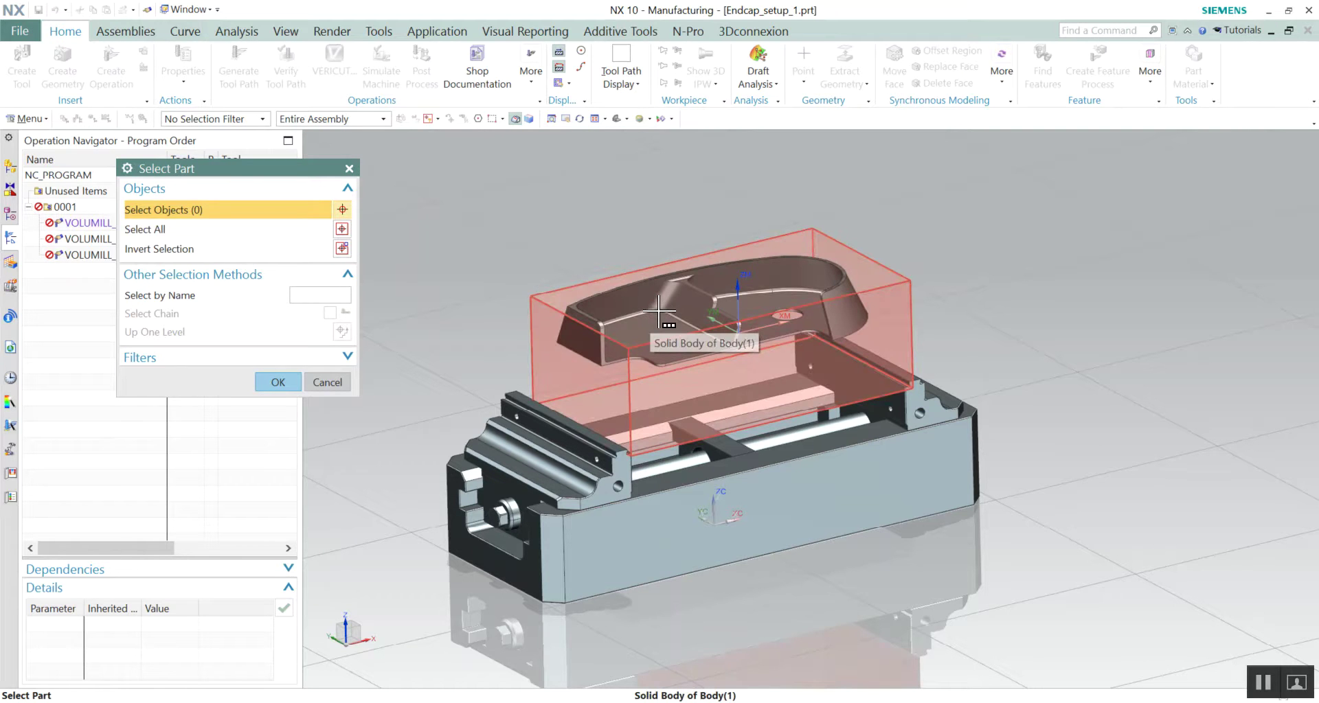
{"action": "left_click", "coordinate": [711, 336]}
{"action": "left_click", "coordinate": [277, 382]}
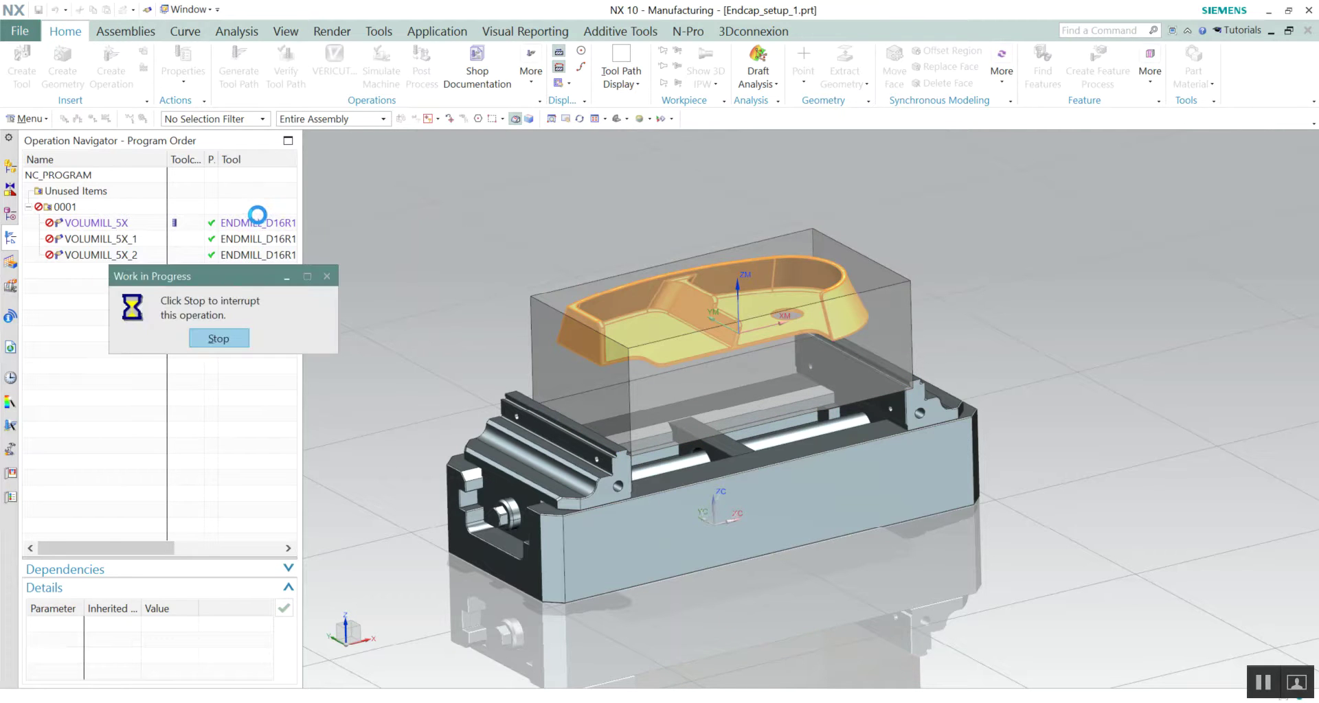
{"action": "left_click", "coordinate": [269, 267]}
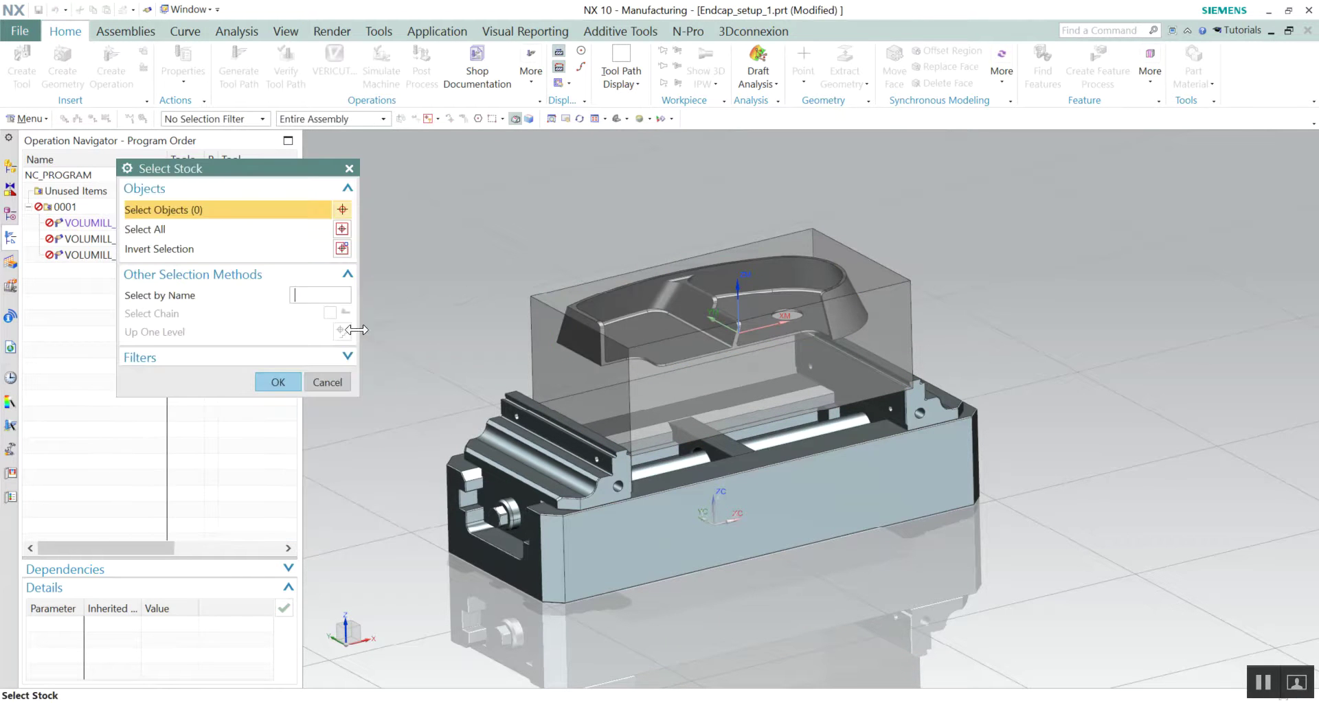
{"action": "left_click", "coordinate": [543, 349]}
{"action": "middle_click", "coordinate": [465, 212]}
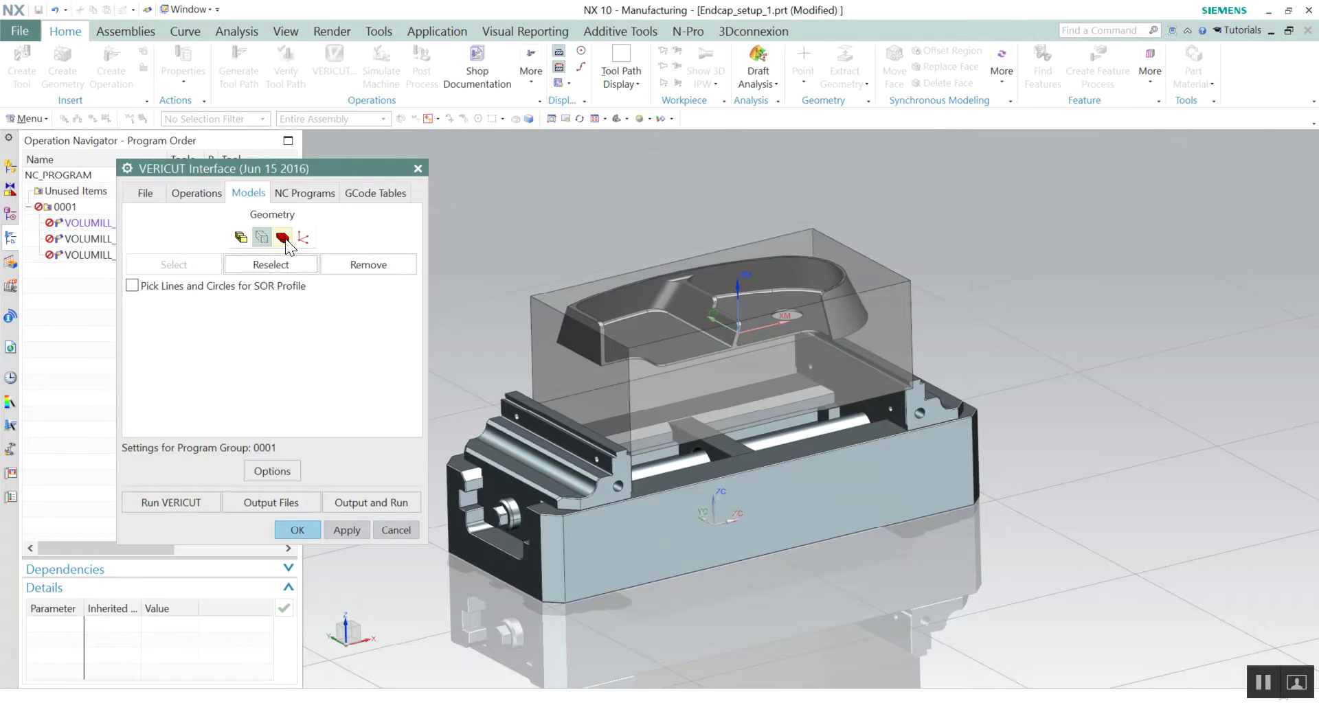
Assign the vise jaws and centre clamp as the five fixture bodies.
{"action": "left_click", "coordinate": [272, 263]}
{"action": "left_click", "coordinate": [515, 498]}
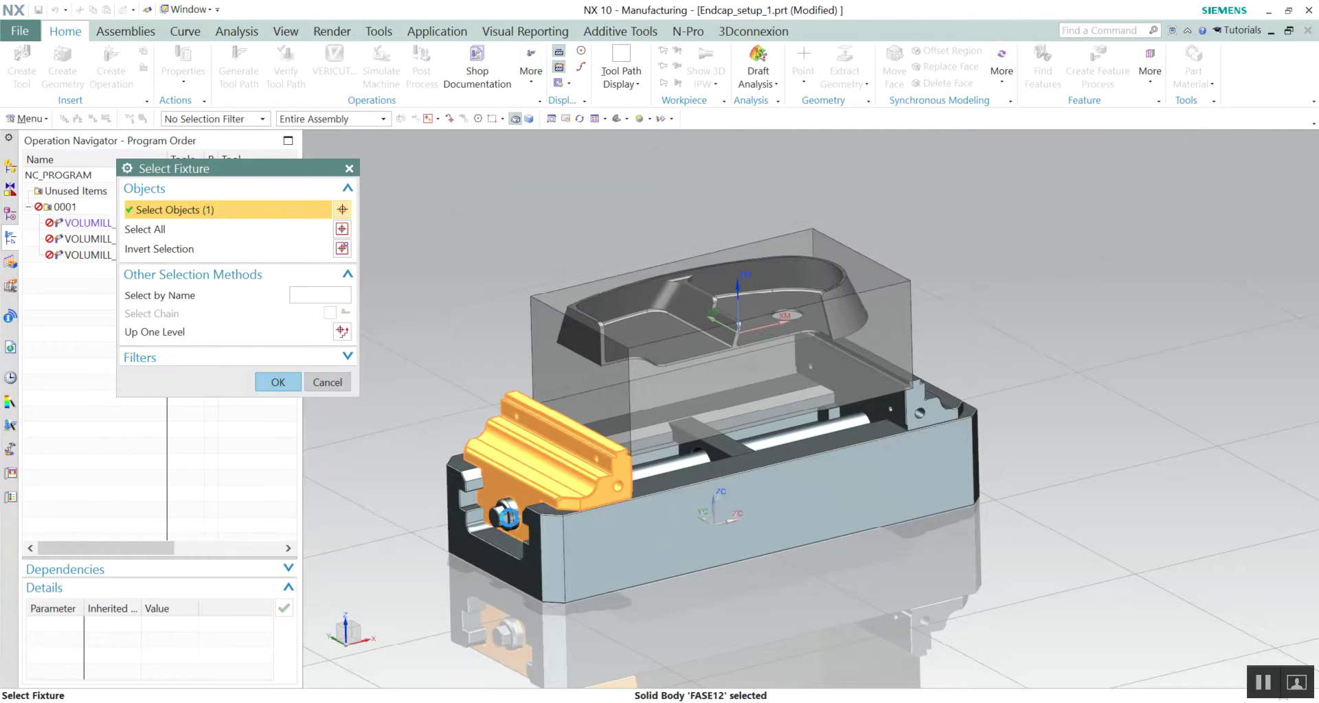
{"action": "left_click", "coordinate": [522, 508]}
{"action": "left_click", "coordinate": [906, 412]}
{"action": "left_click", "coordinate": [728, 447]}
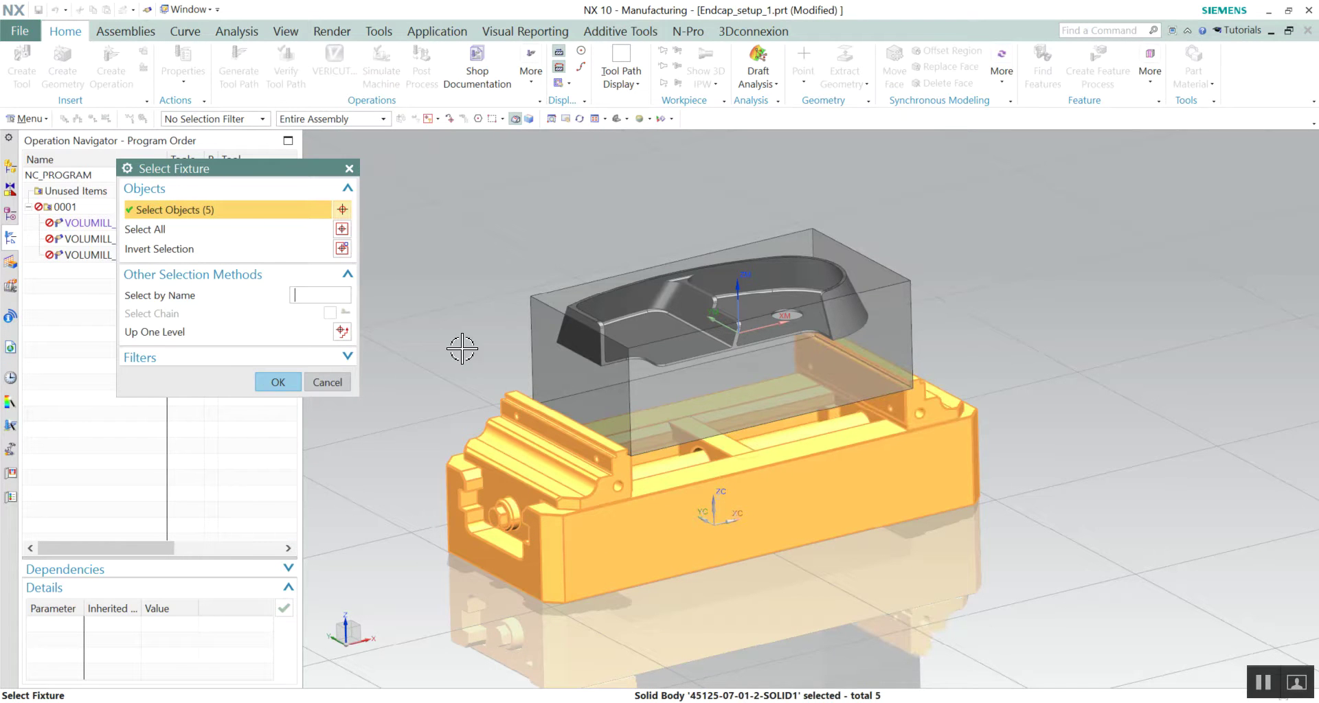
{"action": "left_click", "coordinate": [274, 383]}
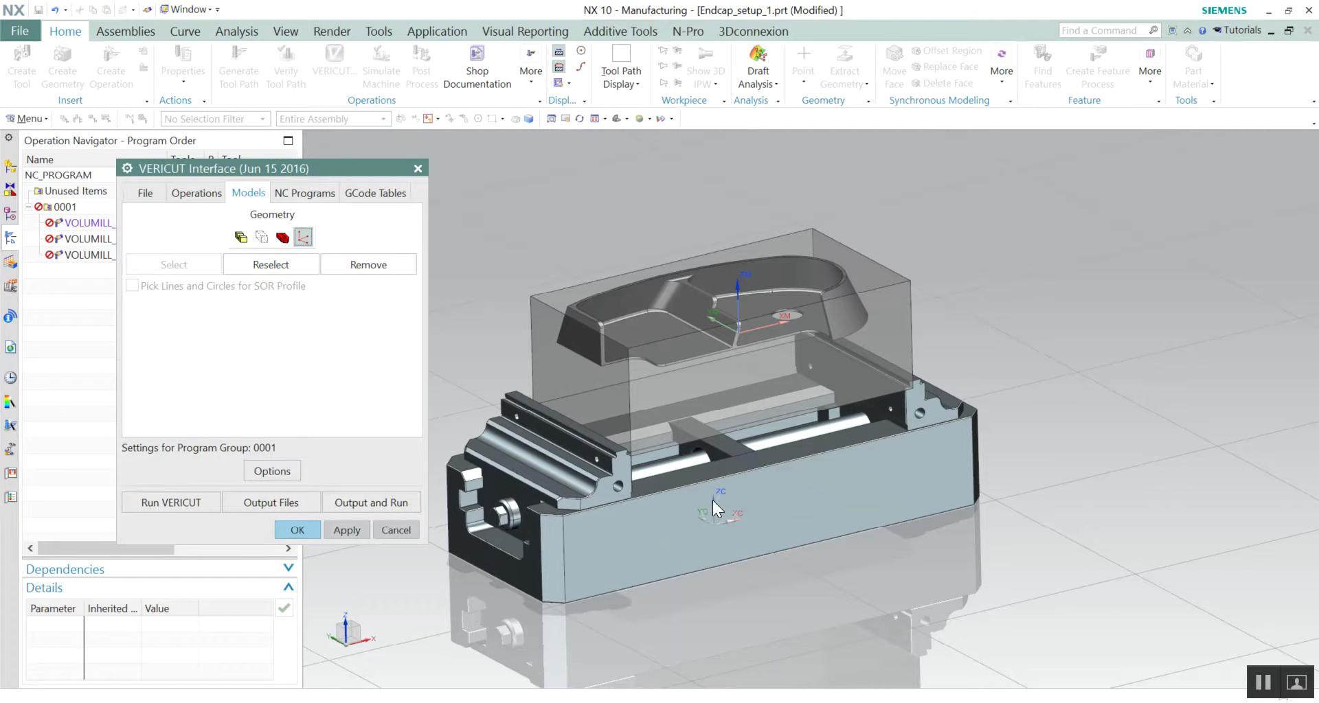
Use the vise coordinate system and select parca1.h as the NC program file.
{"action": "left_click", "coordinate": [269, 268]}
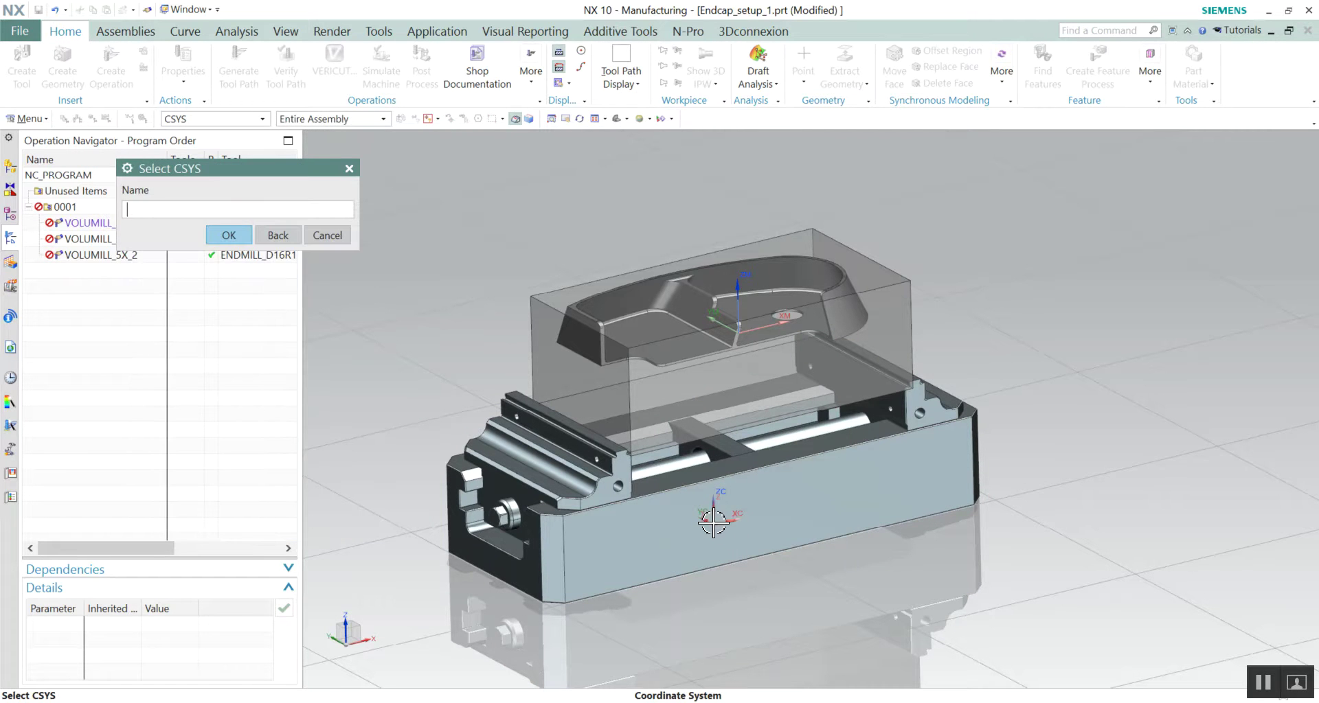
{"action": "left_click", "coordinate": [714, 524]}
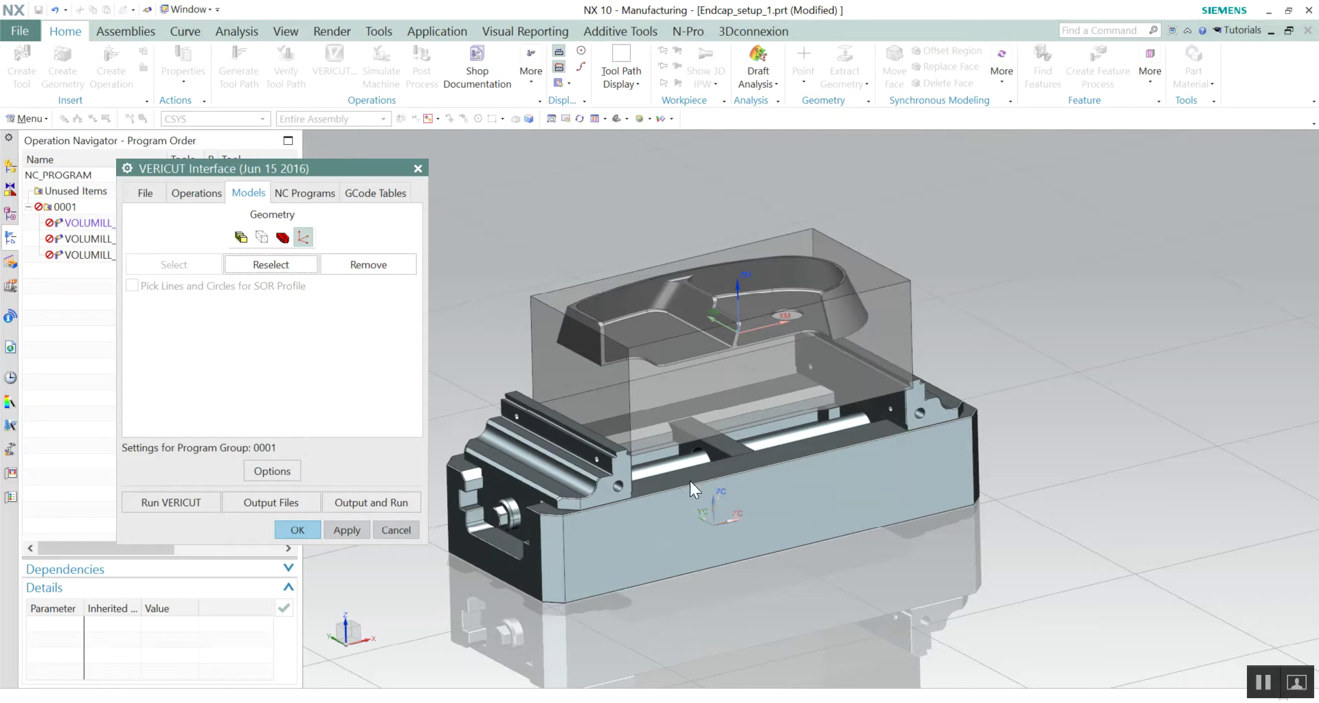
{"action": "left_click", "coordinate": [312, 195]}
{"action": "left_click", "coordinate": [158, 283]}
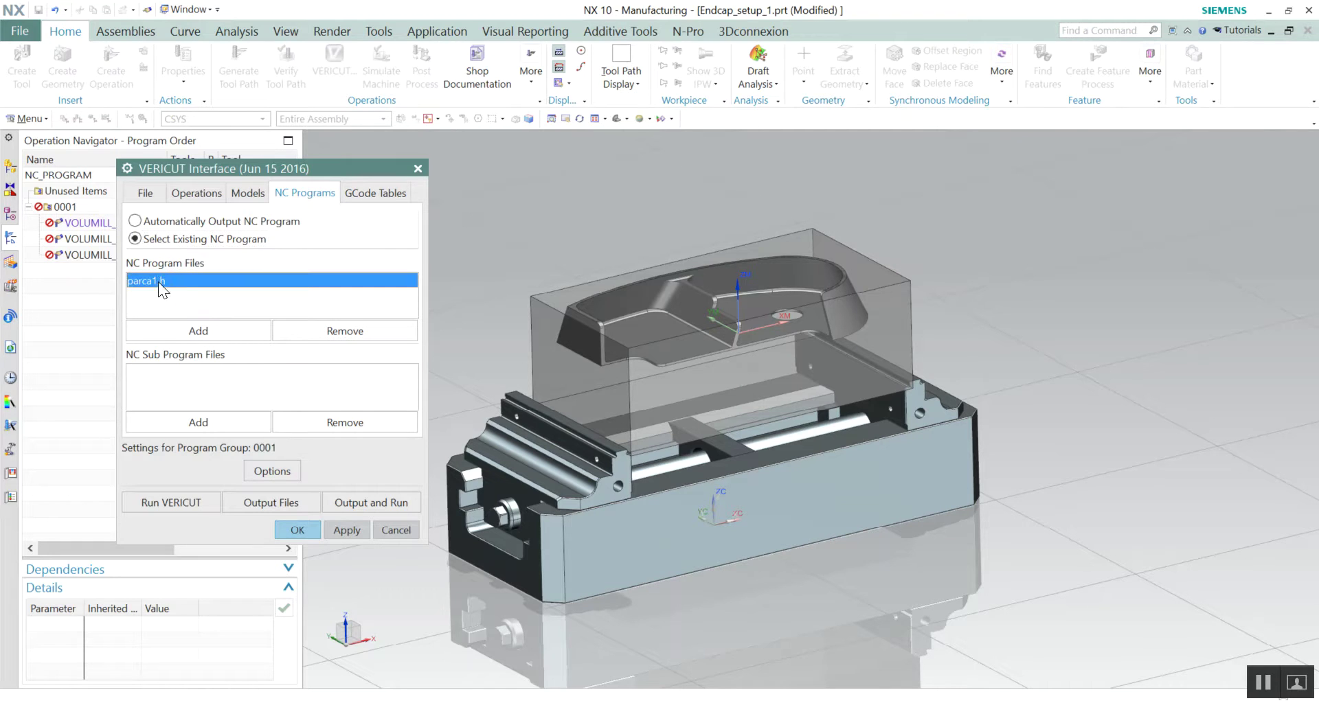
Add parca1.h as an NC program file and delete the Program Zero G-code table entry.
{"action": "left_click", "coordinate": [218, 330]}
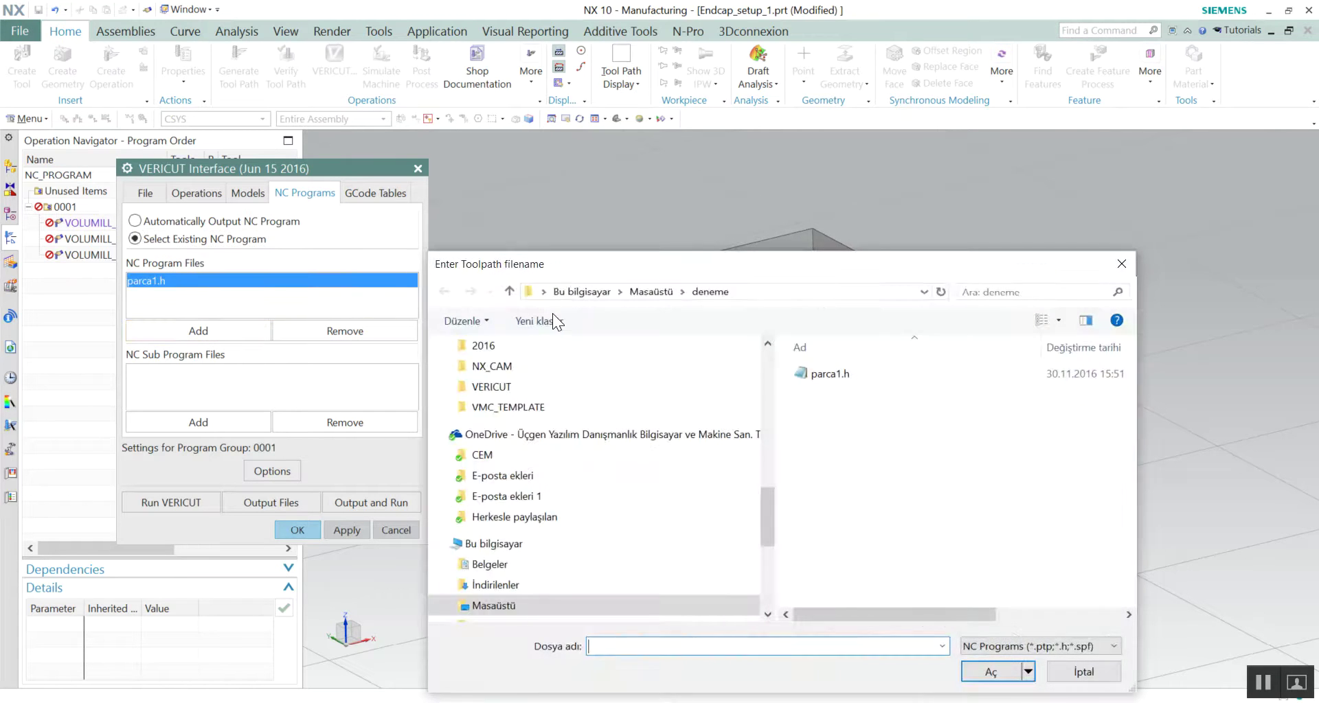
{"action": "double_click", "coordinate": [845, 373]}
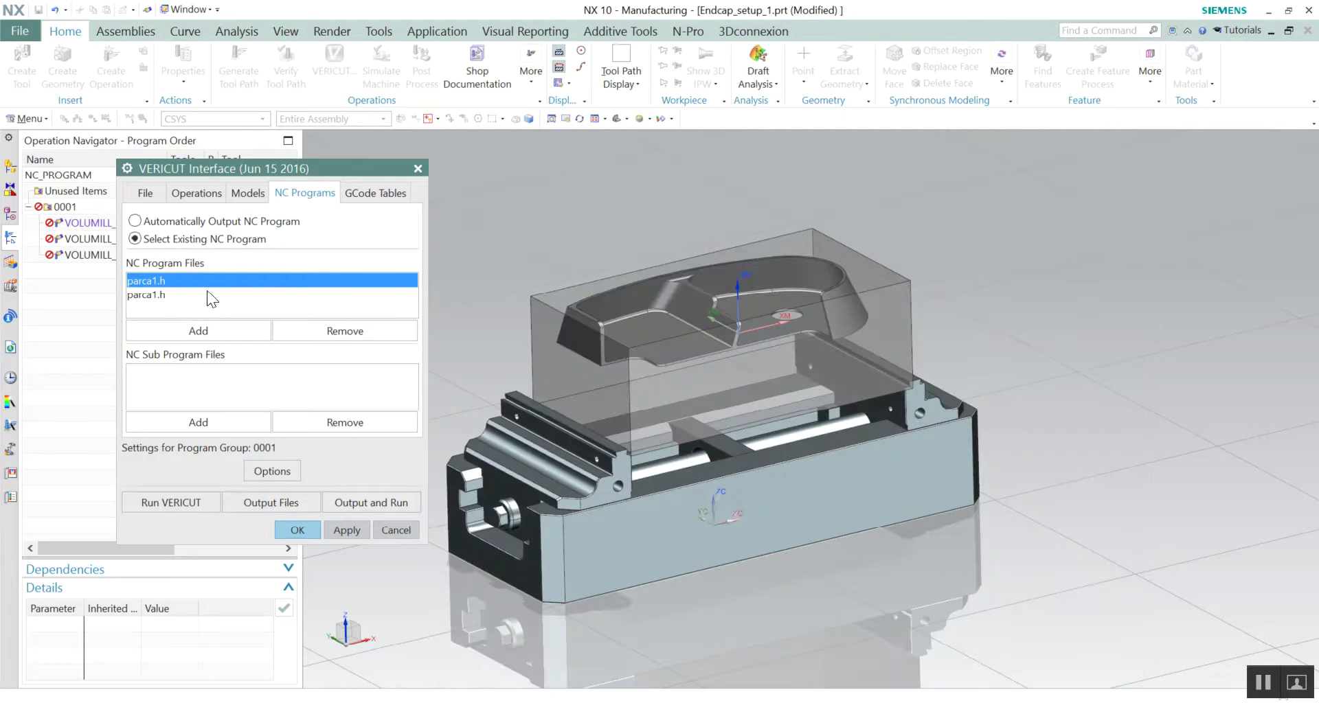
{"action": "left_click", "coordinate": [377, 194]}
{"action": "left_click", "coordinate": [322, 317]}
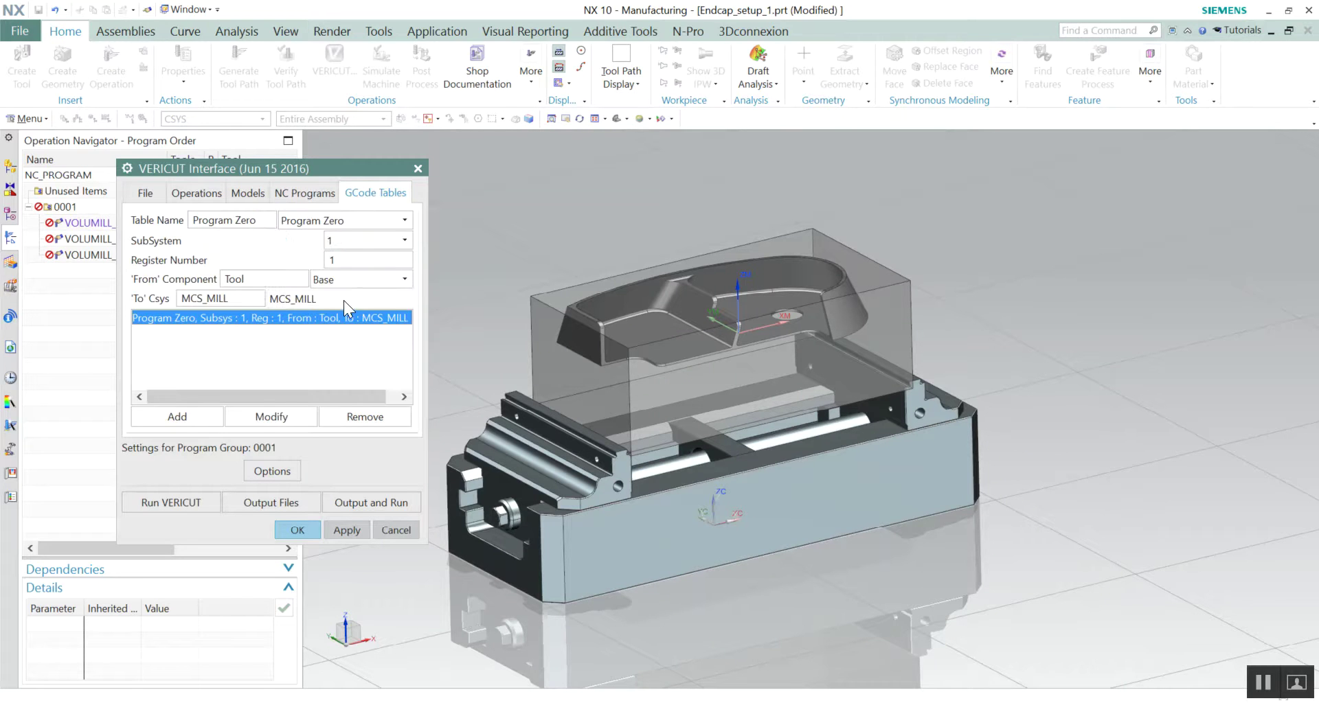
{"action": "left_click", "coordinate": [321, 220]}
{"action": "left_click", "coordinate": [335, 253]}
{"action": "key", "text": "Delete"}
Add a Work Offsets G-code entry from Tool to MCS_MILL with register 1.
{"action": "left_click", "coordinate": [340, 220]}
{"action": "left_click", "coordinate": [338, 253]}
{"action": "double_click", "coordinate": [351, 261]}
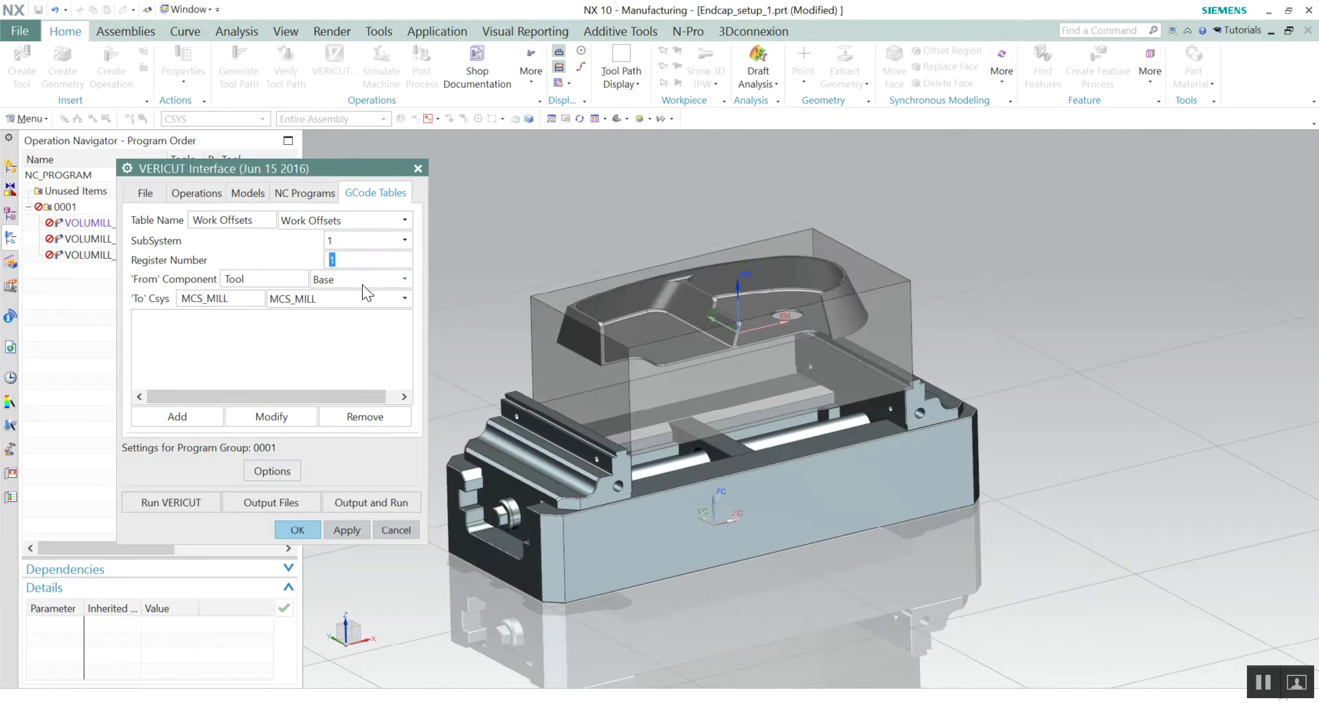
{"action": "left_click", "coordinate": [362, 278]}
{"action": "left_click", "coordinate": [359, 435]}
{"action": "left_click", "coordinate": [347, 260]}
{"action": "left_click", "coordinate": [205, 415]}
{"action": "left_click", "coordinate": [260, 319]}
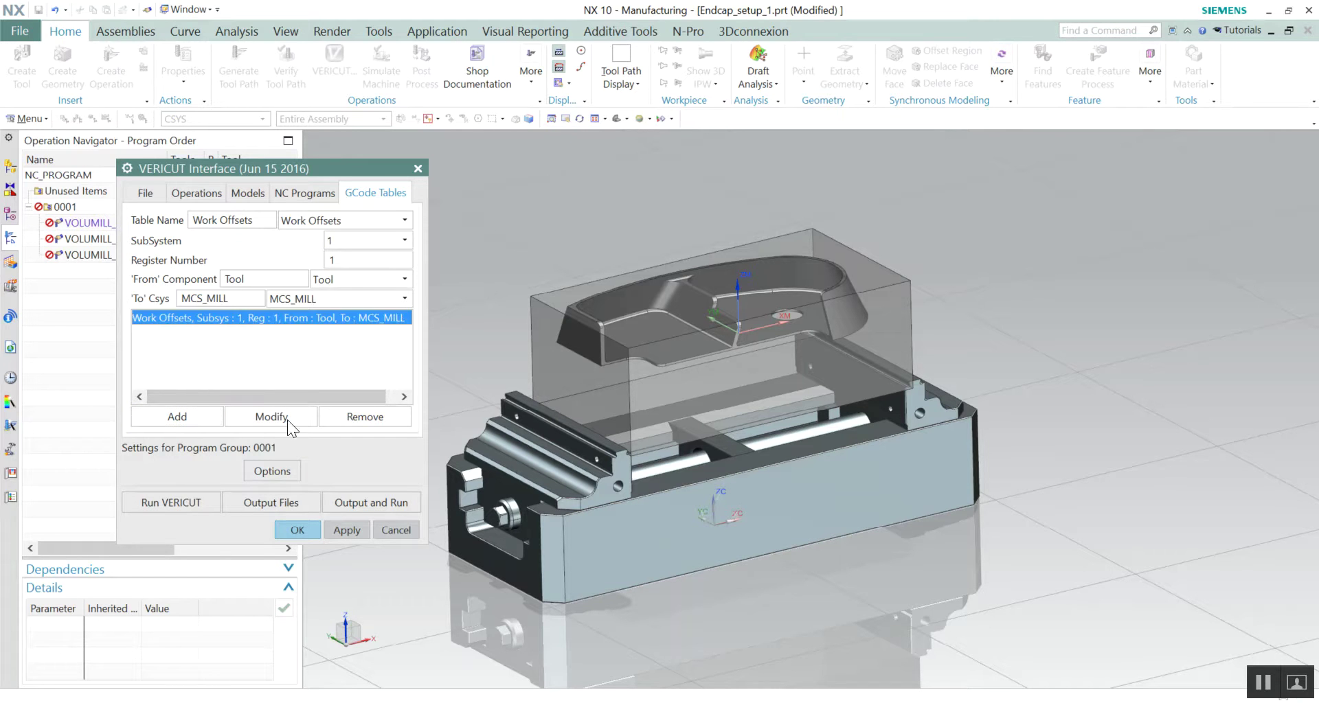
{"action": "left_click", "coordinate": [285, 471]}
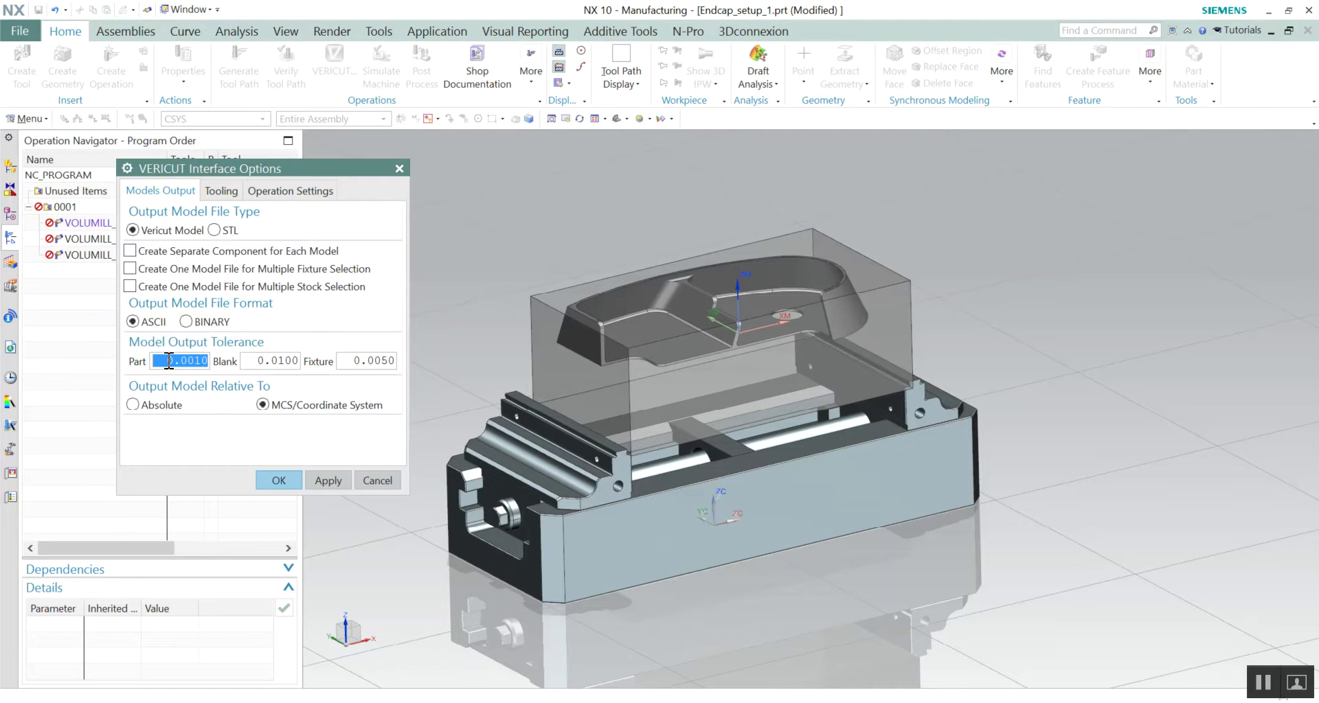
Keep ASCII model output with tolerances Part 0.0010, Blank 0.0100, Fixture 0.0050, then accept the options.
{"action": "left_click", "coordinate": [261, 360]}
{"action": "left_click", "coordinate": [326, 406]}
{"action": "left_click", "coordinate": [237, 194]}
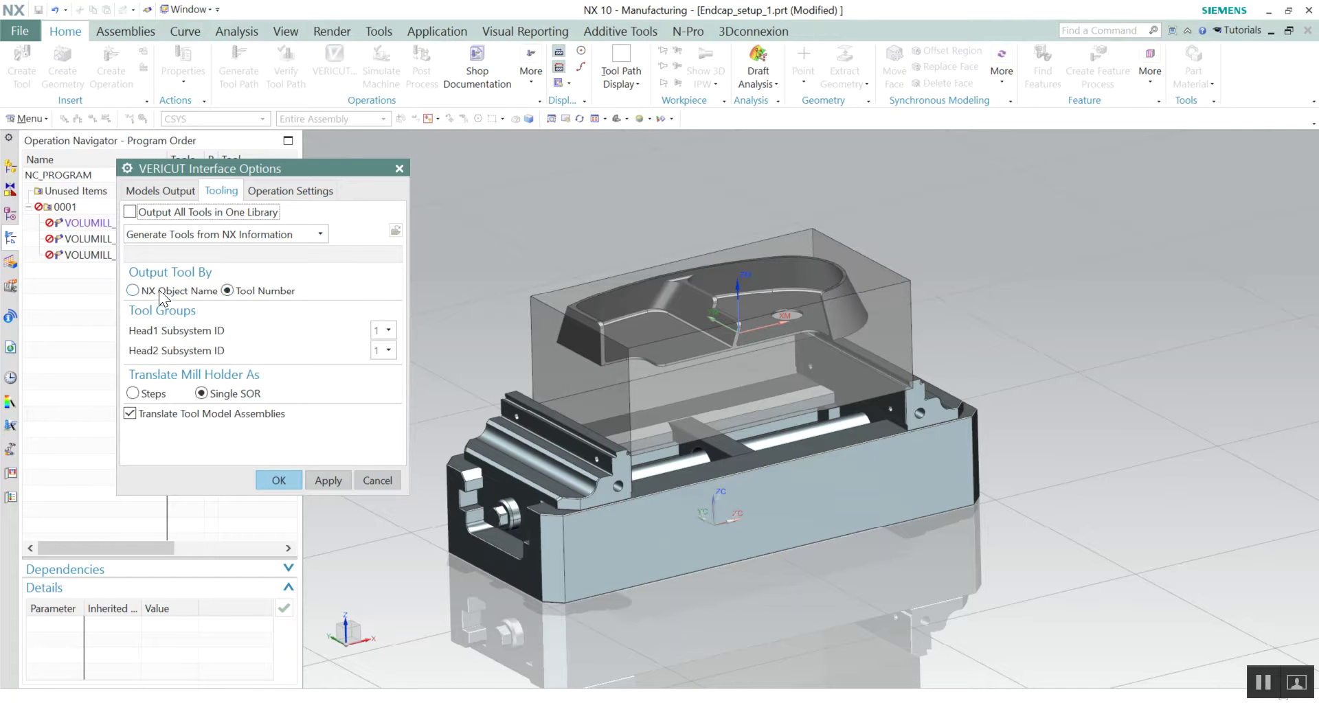
{"action": "left_click", "coordinate": [298, 191]}
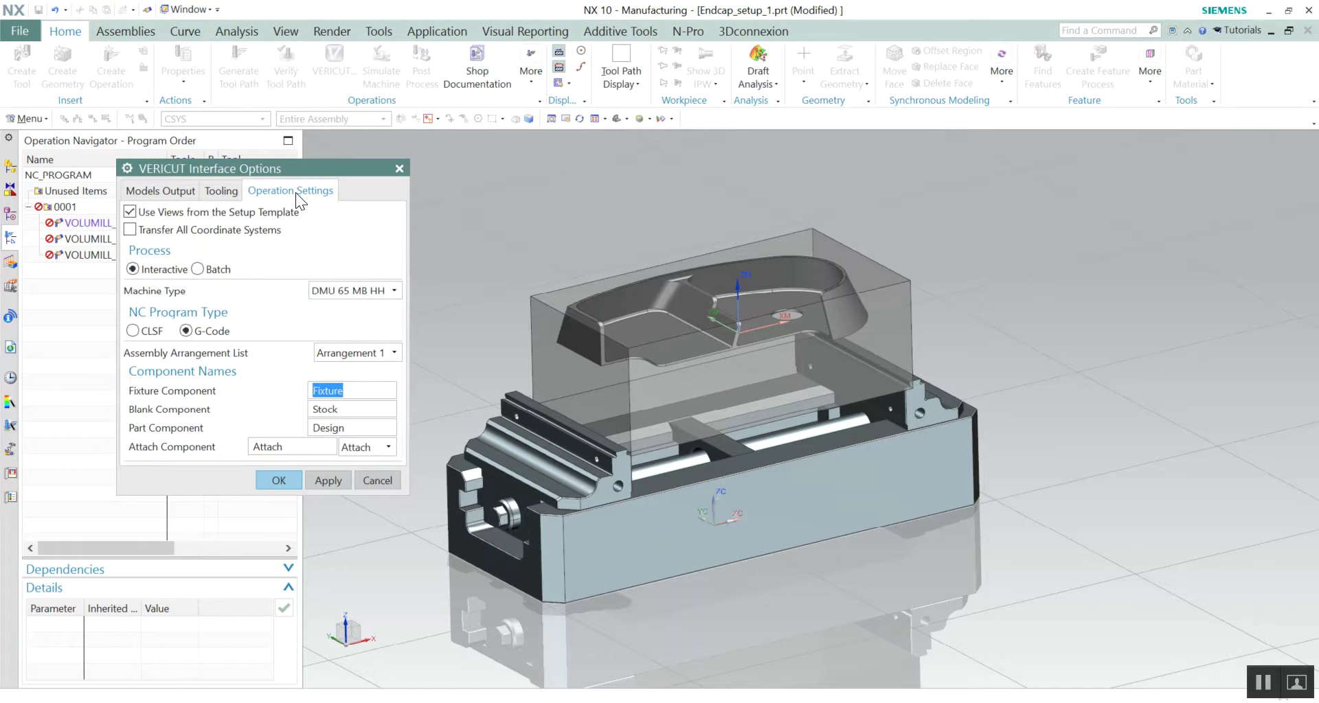
{"action": "left_click", "coordinate": [165, 191]}
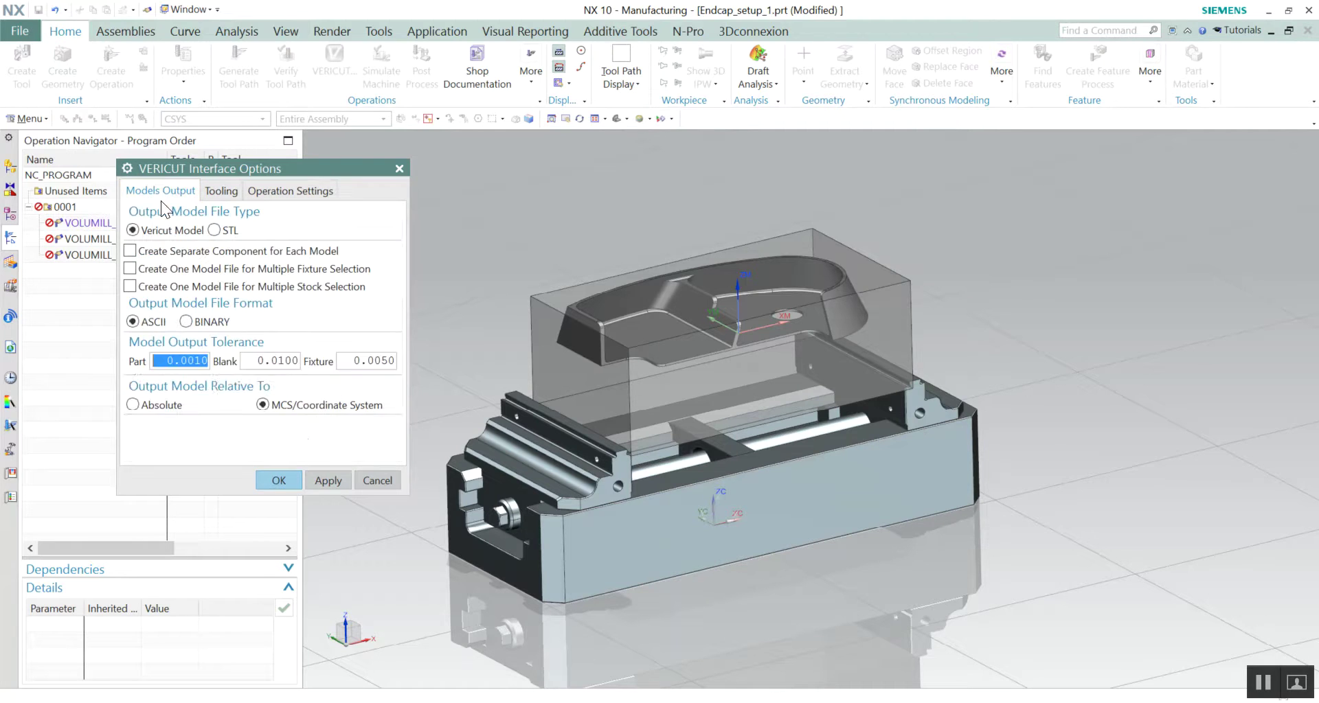
{"action": "left_click", "coordinate": [279, 480]}
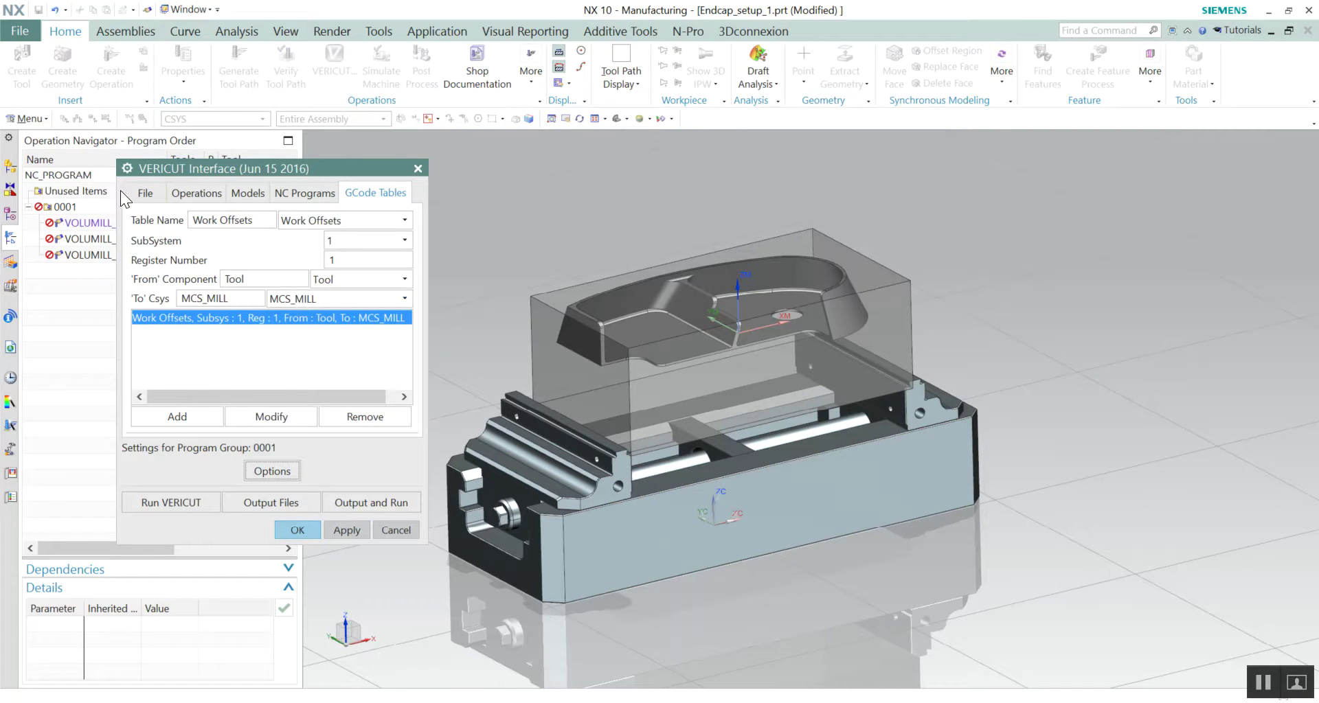
Export the setup as endcap_setup_1 and run it in VERICUT.
{"action": "left_click", "coordinate": [145, 193]}
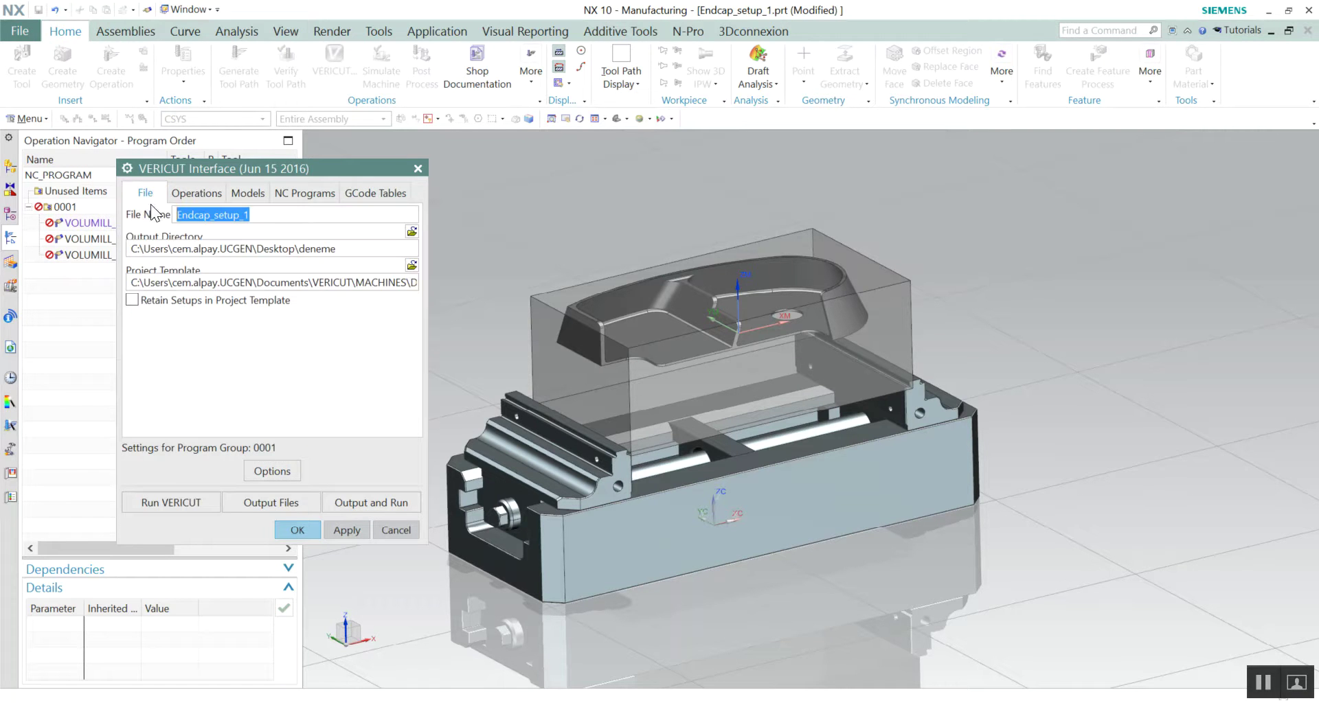
{"action": "left_click", "coordinate": [362, 507]}
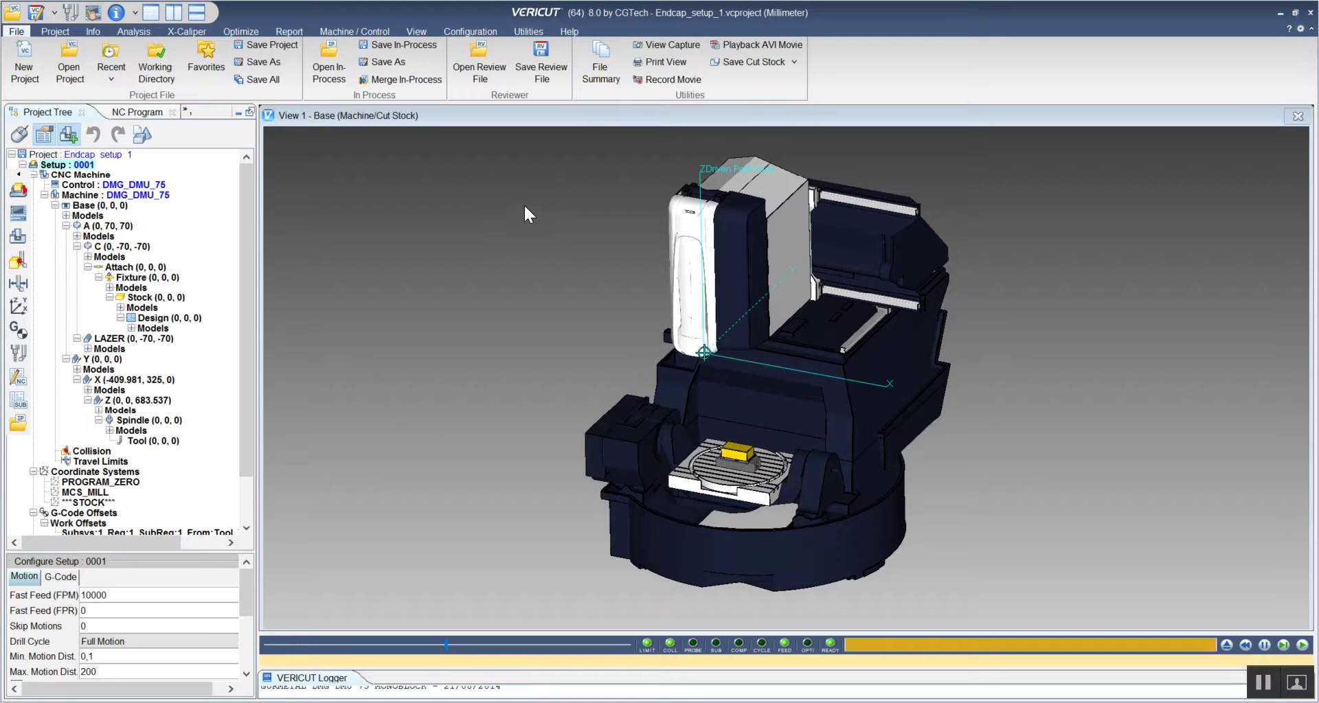
Add a second Workpiece view showing the stock on its fixture.
{"action": "right_click", "coordinate": [525, 207]}
{"action": "mouse_move", "coordinate": [577, 215]}
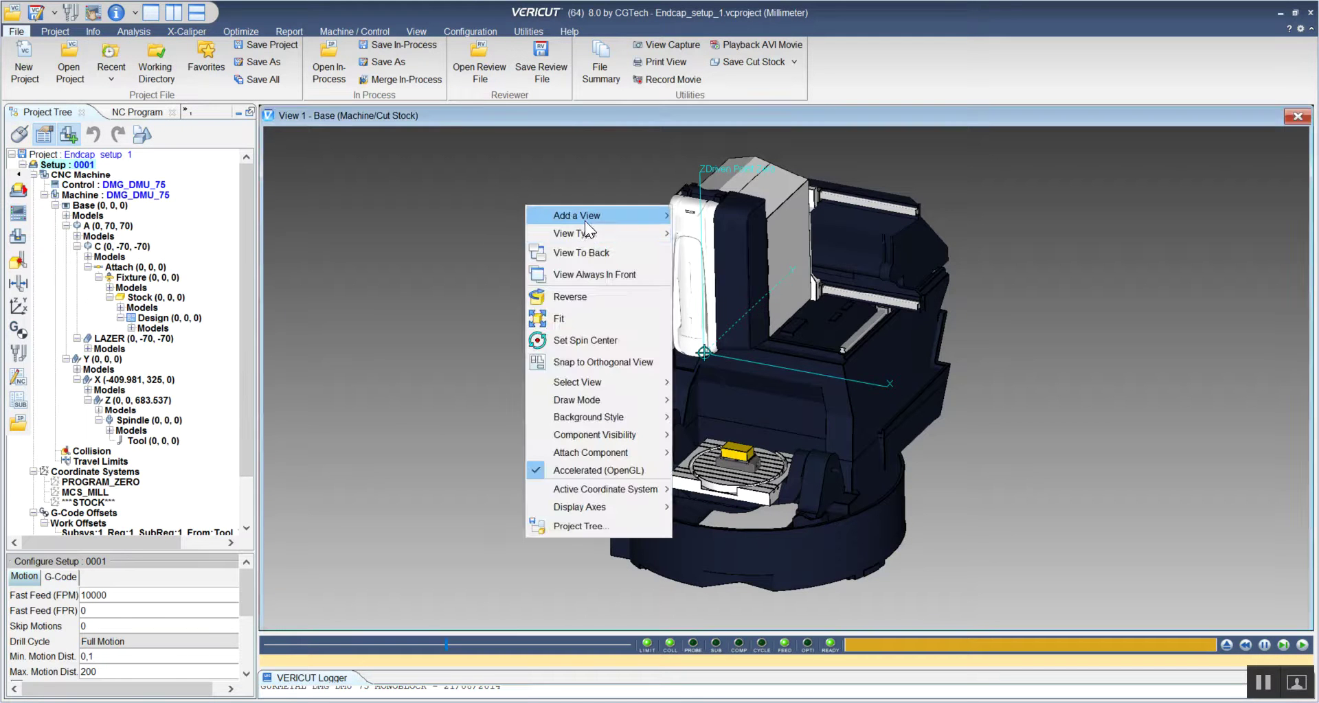
{"action": "left_click", "coordinate": [748, 219]}
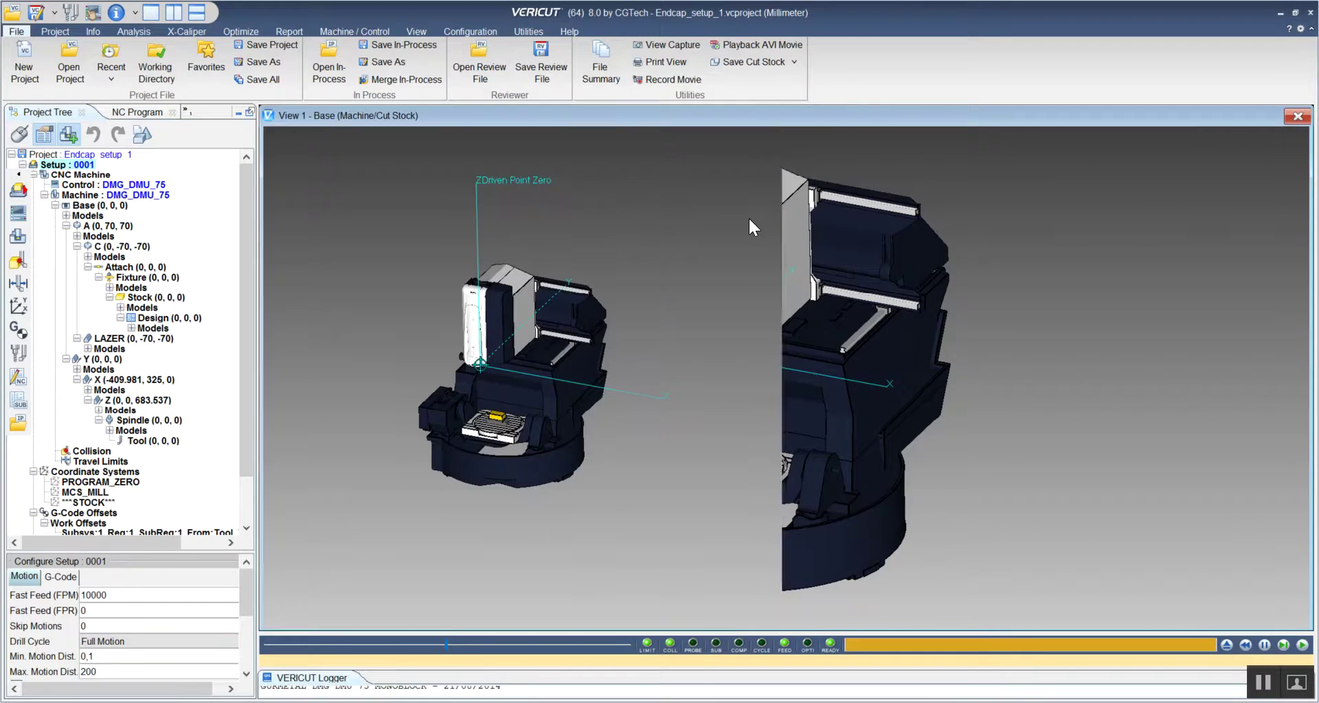
{"action": "scroll", "coordinate": [492, 398], "scroll_direction": "up", "scroll_amount": 3}
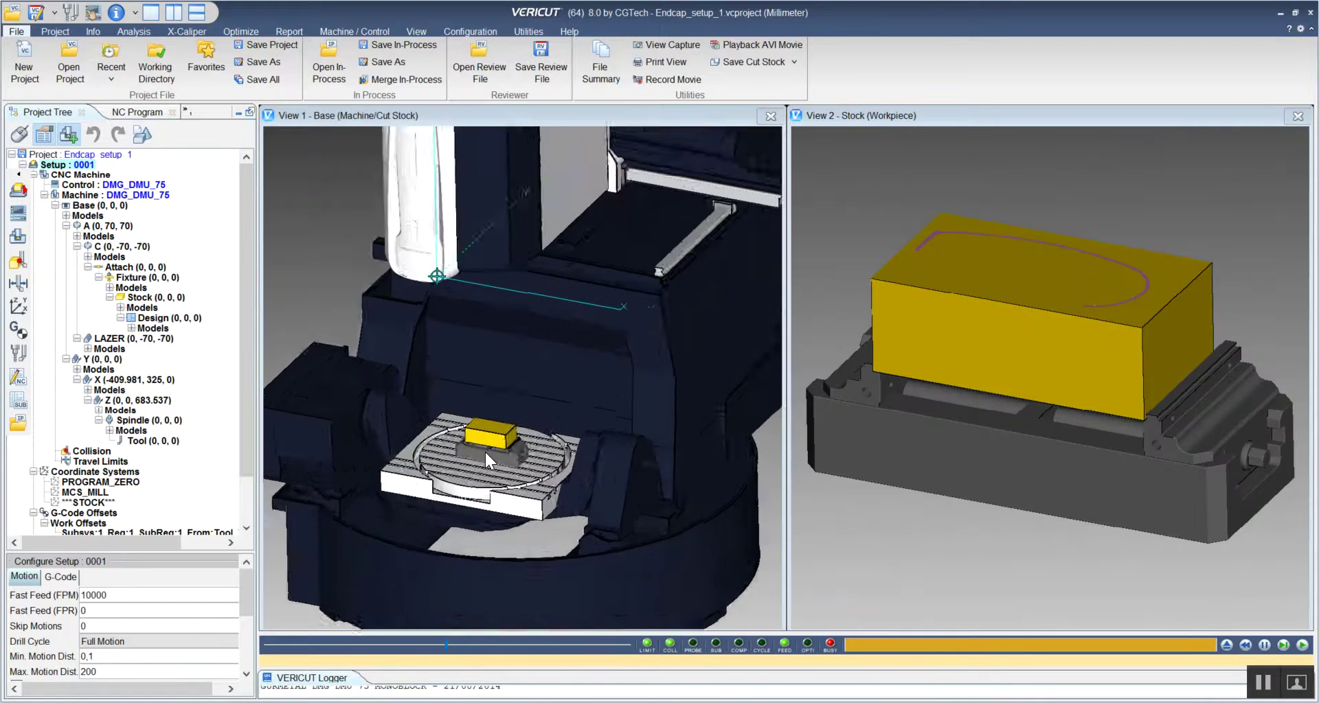
{"action": "scroll", "coordinate": [487, 447], "scroll_direction": "up", "scroll_amount": 2}
{"action": "scroll", "coordinate": [488, 391], "scroll_direction": "down", "scroll_amount": 2}
{"action": "scroll", "coordinate": [122, 495], "scroll_direction": "down", "scroll_amount": 1}
{"action": "scroll", "coordinate": [122, 495], "scroll_direction": "down", "scroll_amount": 1}
Set Fast Feed (FPM) to 25000 in Configure Setup.
{"action": "double_click", "coordinate": [124, 595]}
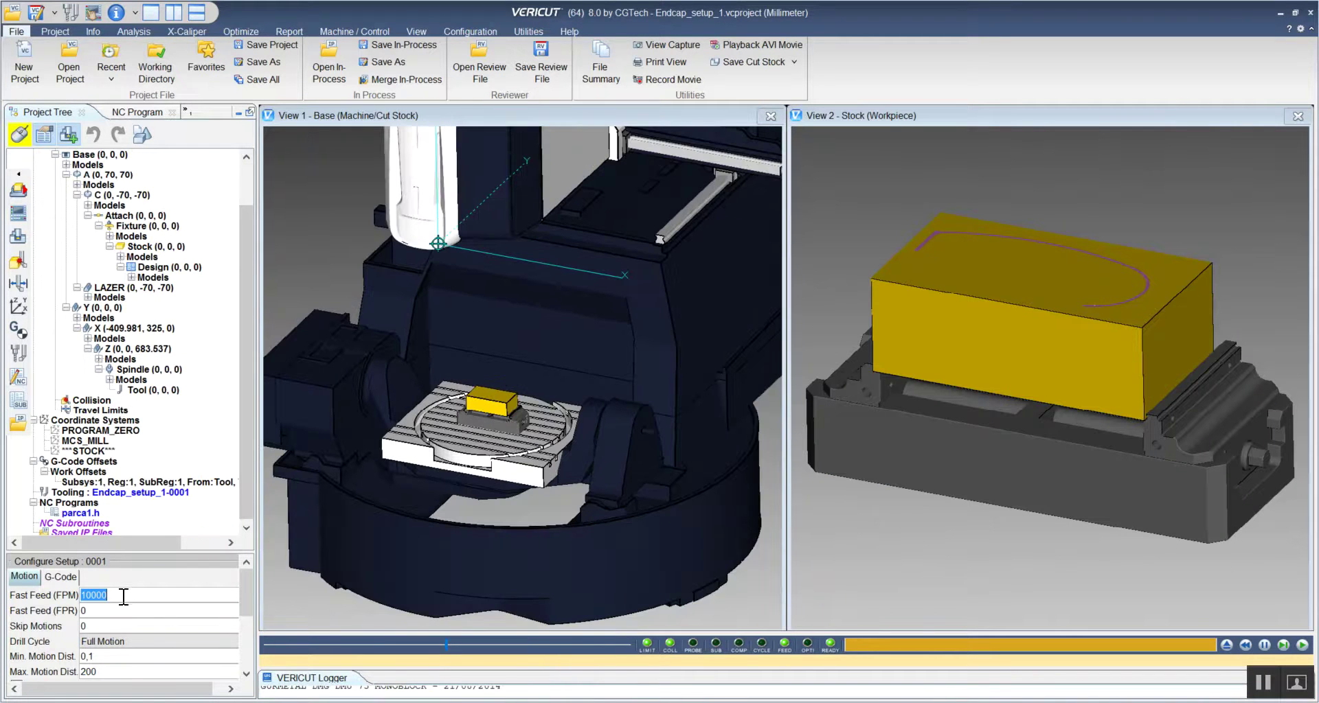
{"action": "type", "text": "25"}
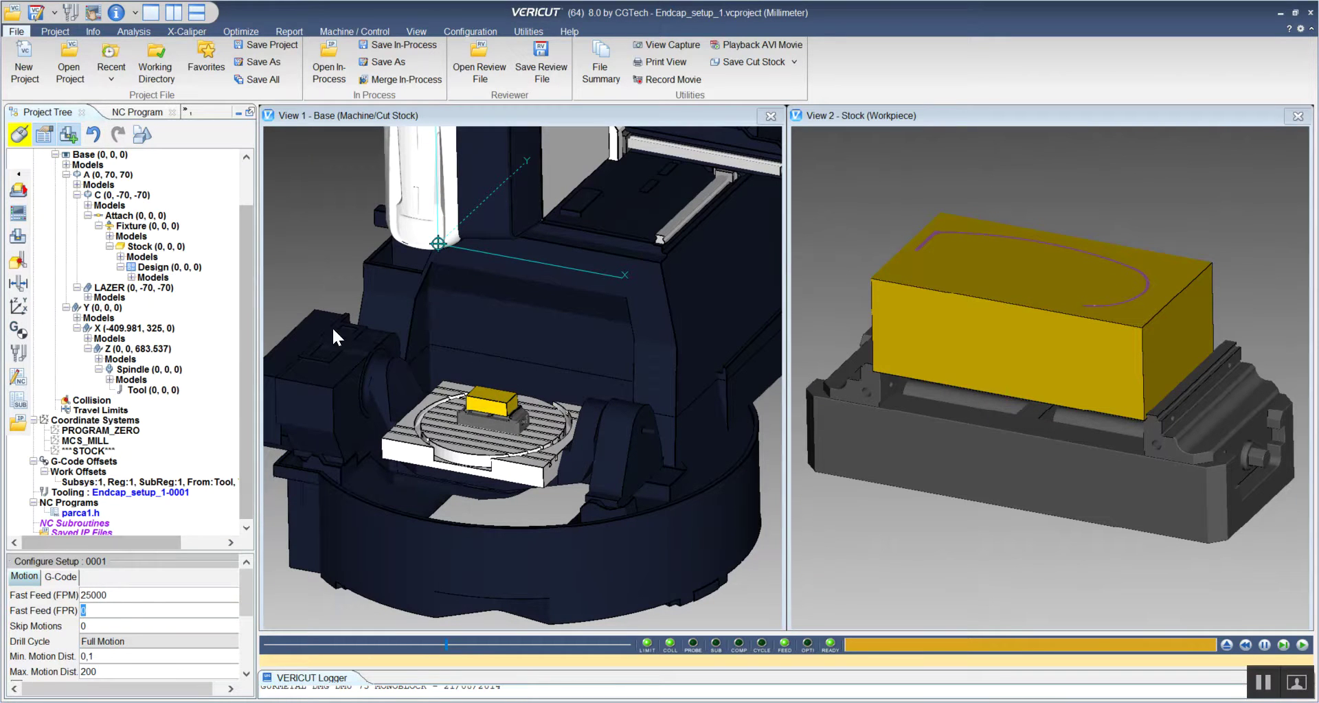
{"action": "left_click", "coordinate": [356, 284]}
{"action": "left_click", "coordinate": [93, 31]}
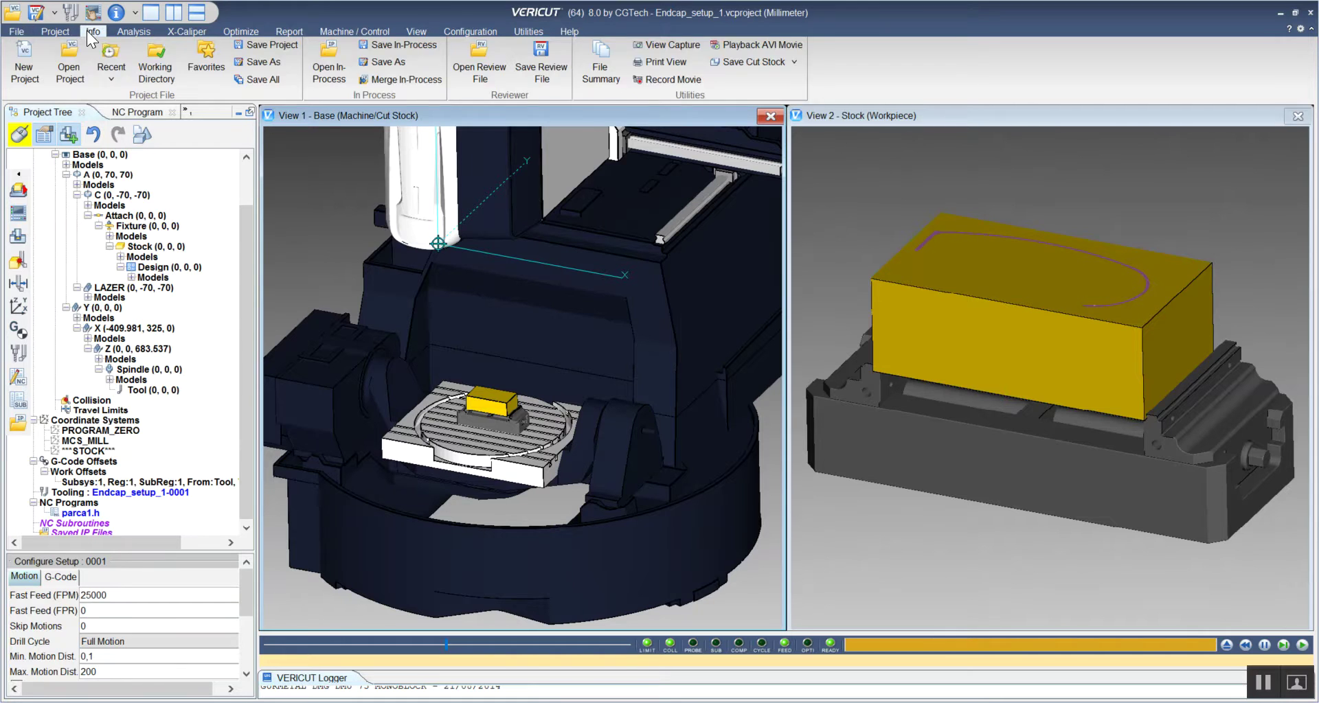
Show the parca1.h NC program listing and start the machining simulation.
{"action": "left_click", "coordinate": [29, 81]}
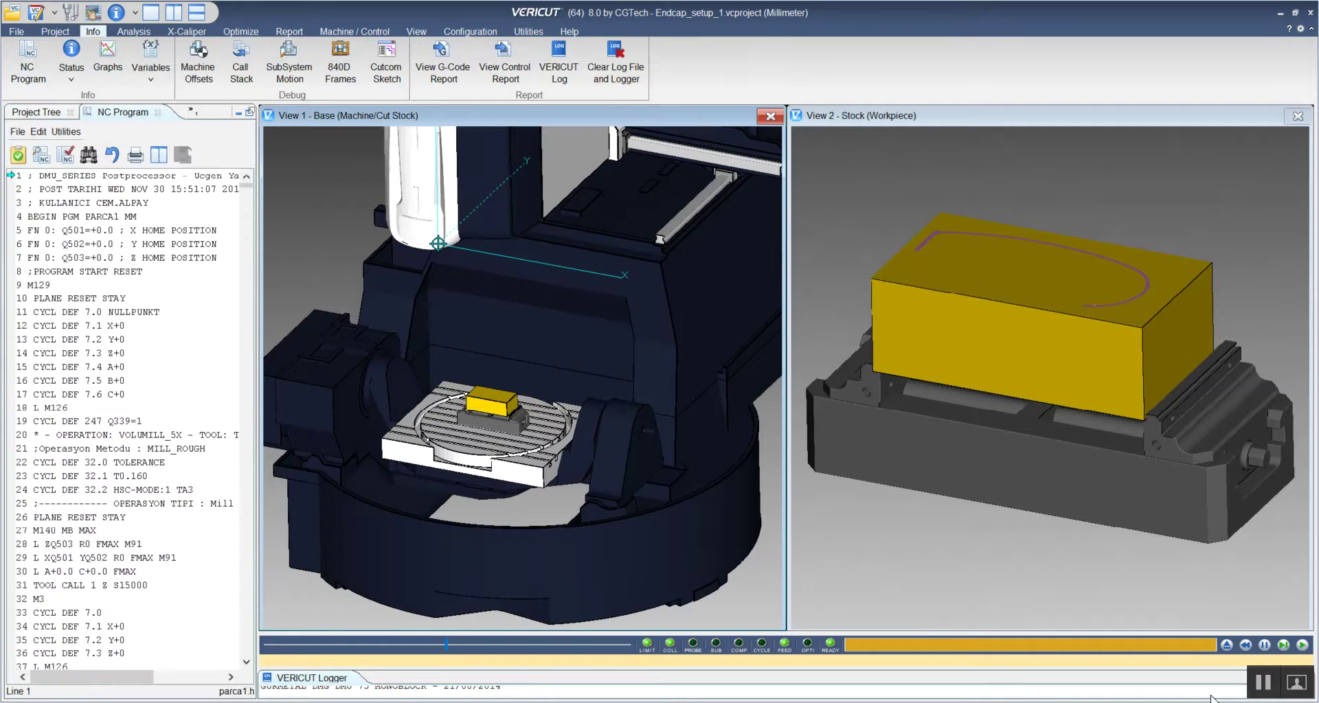
{"action": "left_click", "coordinate": [1303, 645]}
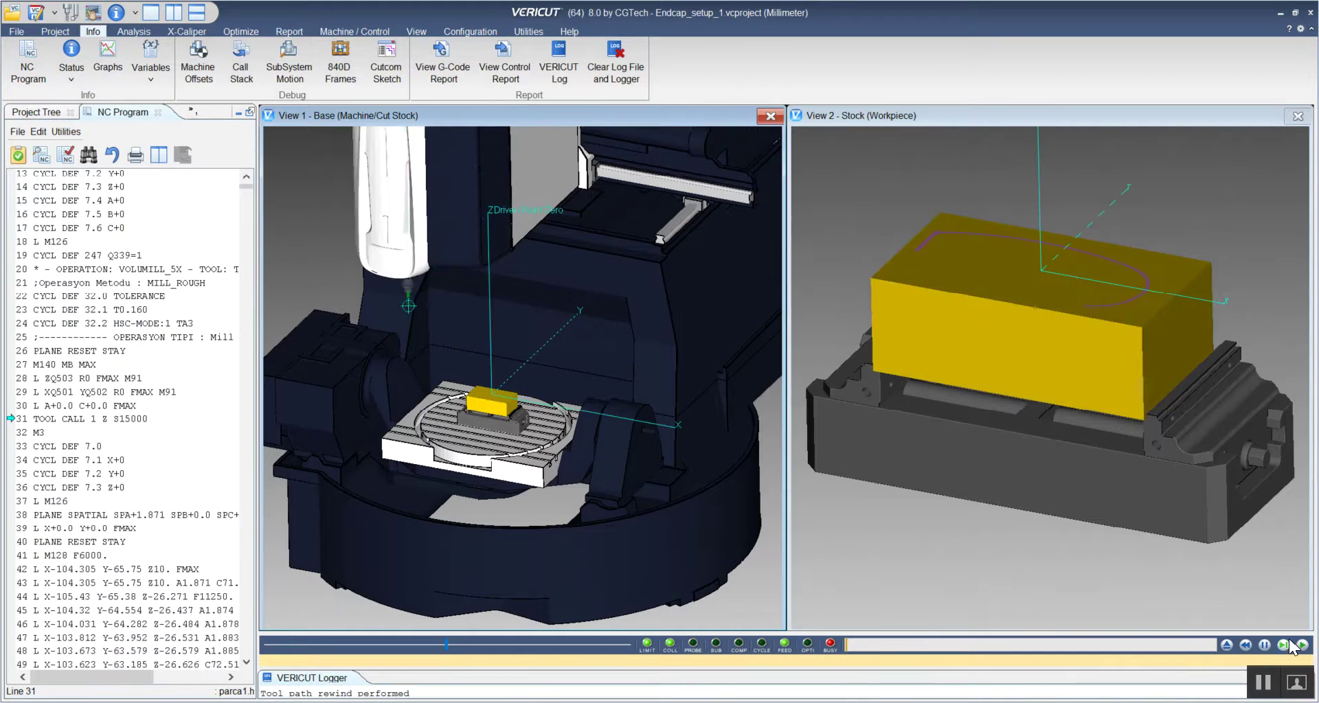